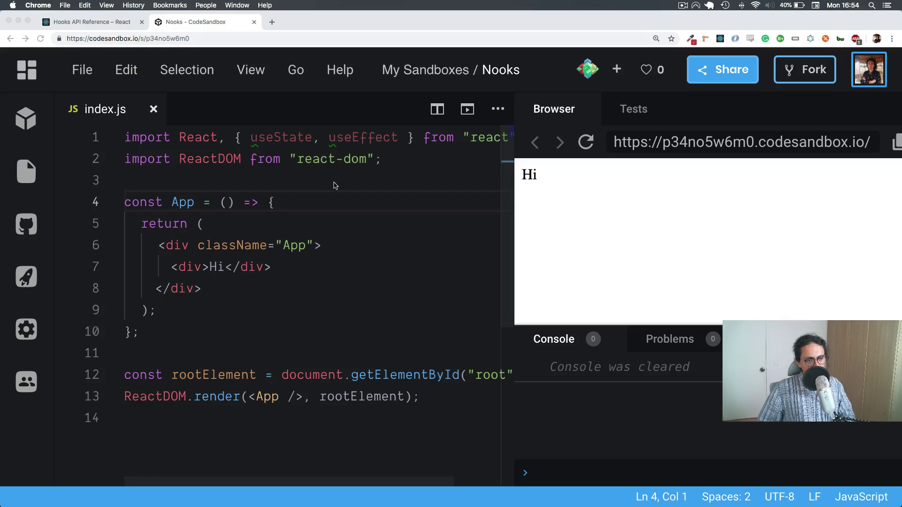
Step: Consult the React hooks reference page, then return to index.js in the sandbox
left_click(381, 160)
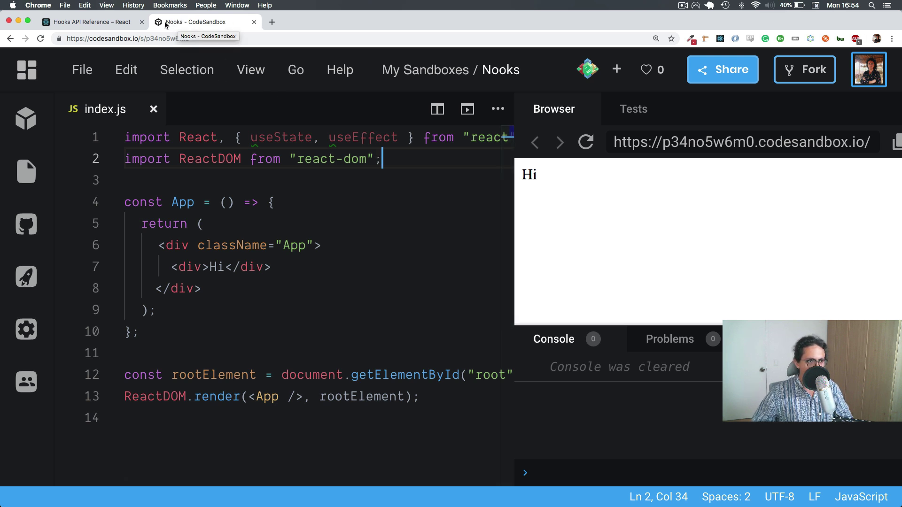
left_click(97, 21)
scroll(163, 160, "up", 15)
scroll(162, 156, "up", 15)
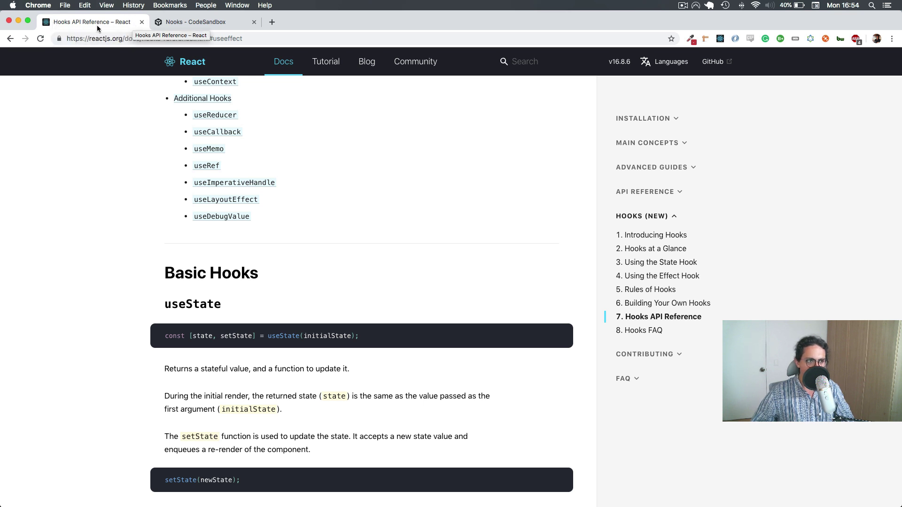
left_click(192, 18)
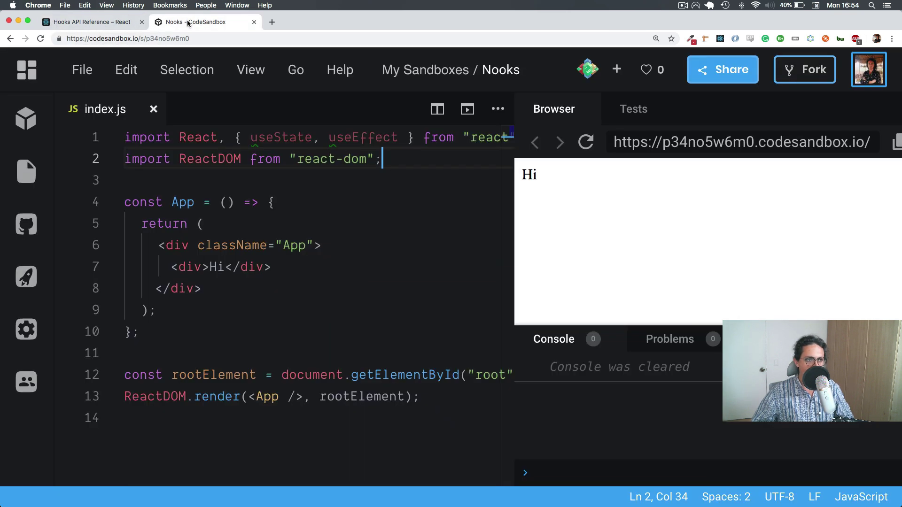
Step: Define useTitle = initialTitle => { const [title, setTitle] = useState(initialTitle) } and save
key("Return")
key("Return")
type("c")
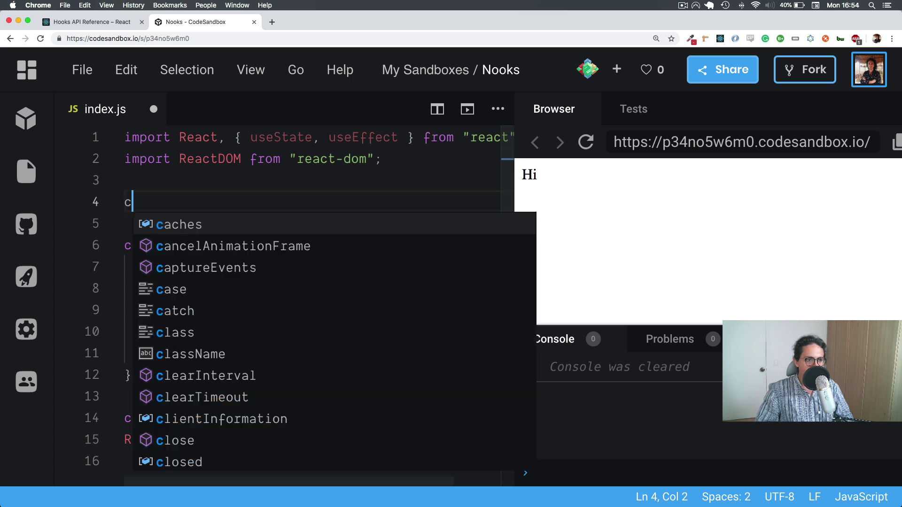
type("onst use")
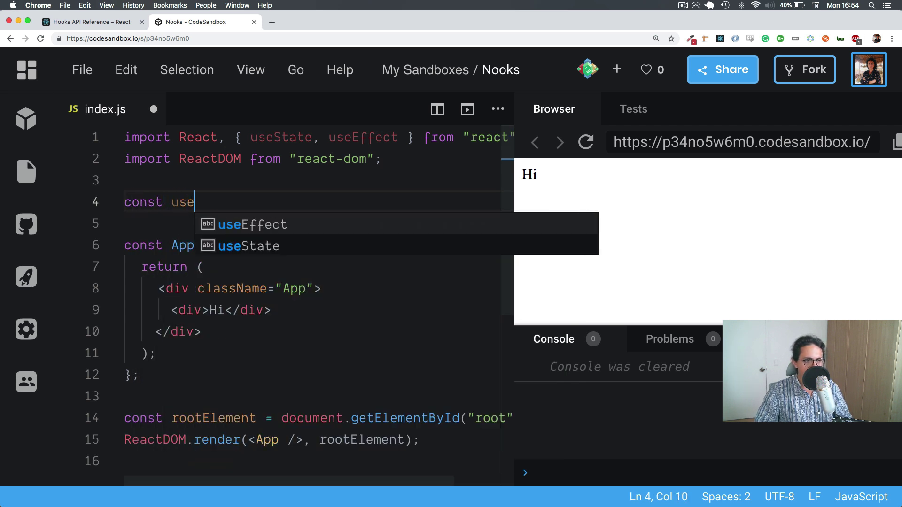
type("Tur")
key("BackSpace")
type("tle")
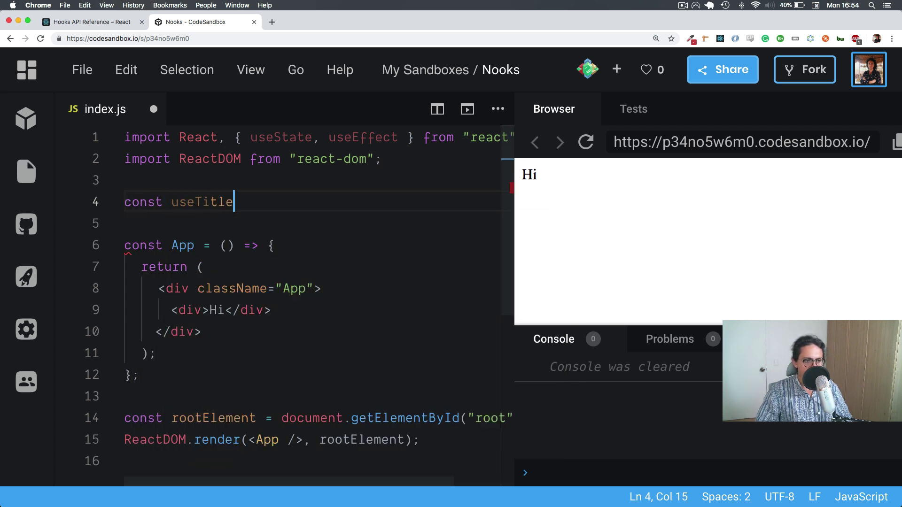
key("BackSpace")
key("BackSpace")
key("BackSpace")
type("=")
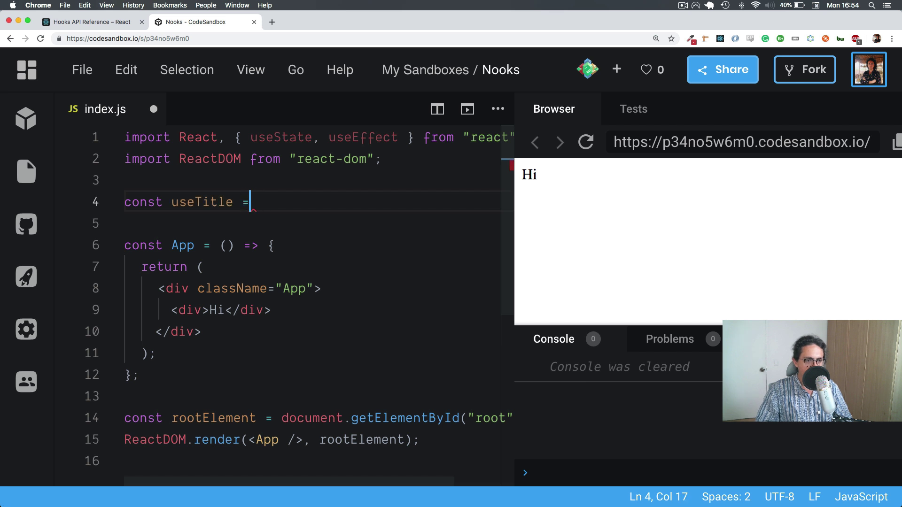
type("=")
key("BackSpace")
type("(initi")
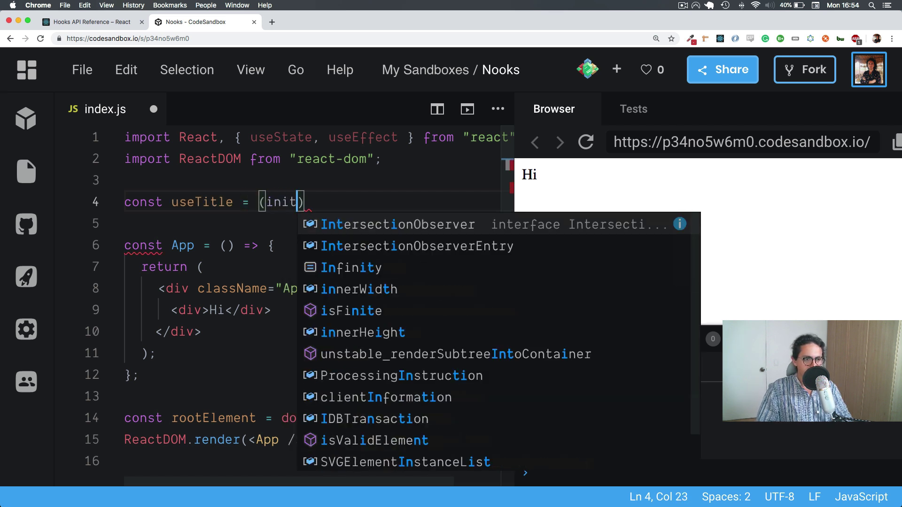
type("alSt")
key("BackSpace")
key("BackSpace")
type("Ti")
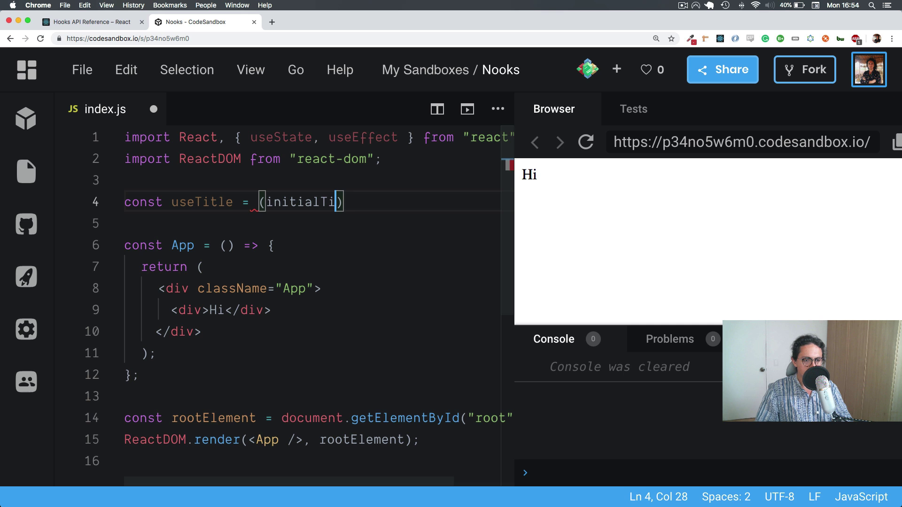
type("tle) =")
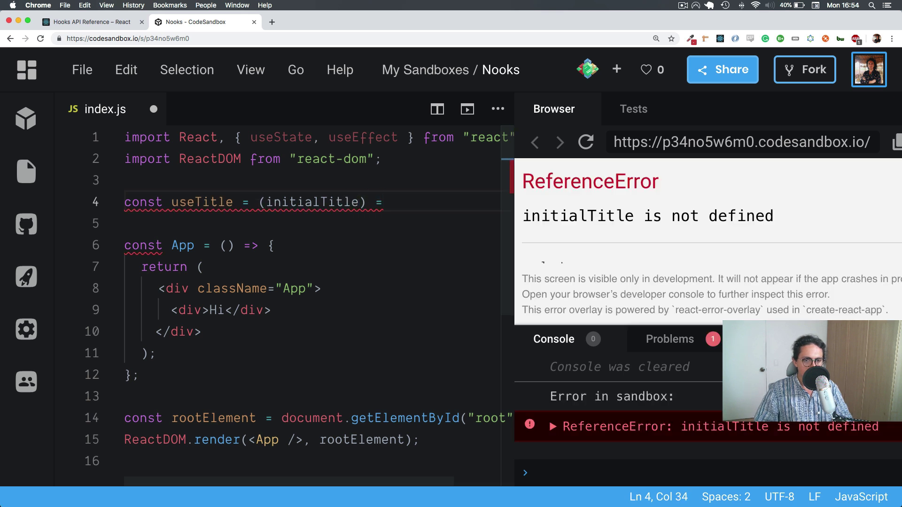
type("> {")
key("Return")
type("co")
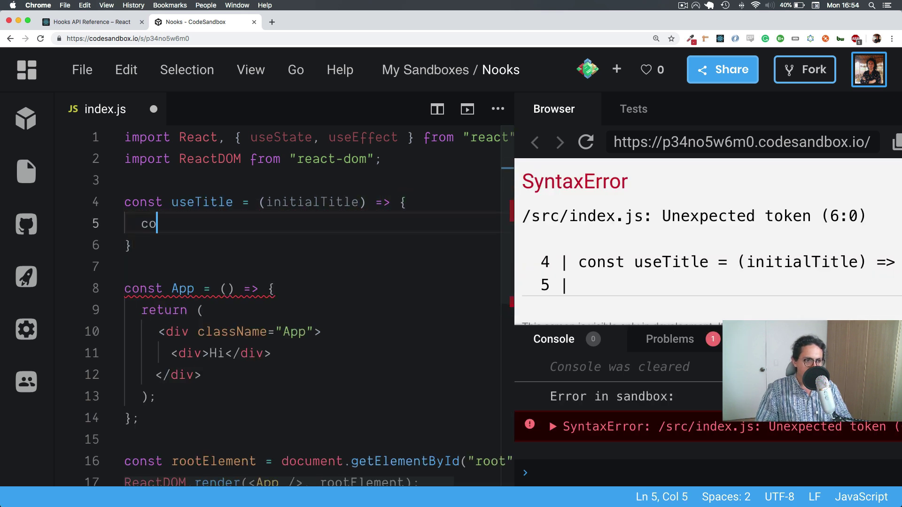
type("nst p")
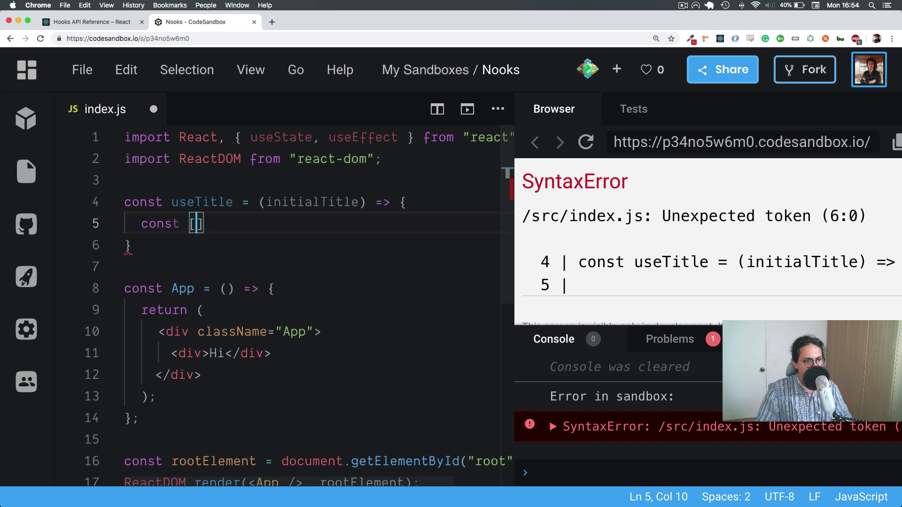
type("title, set")
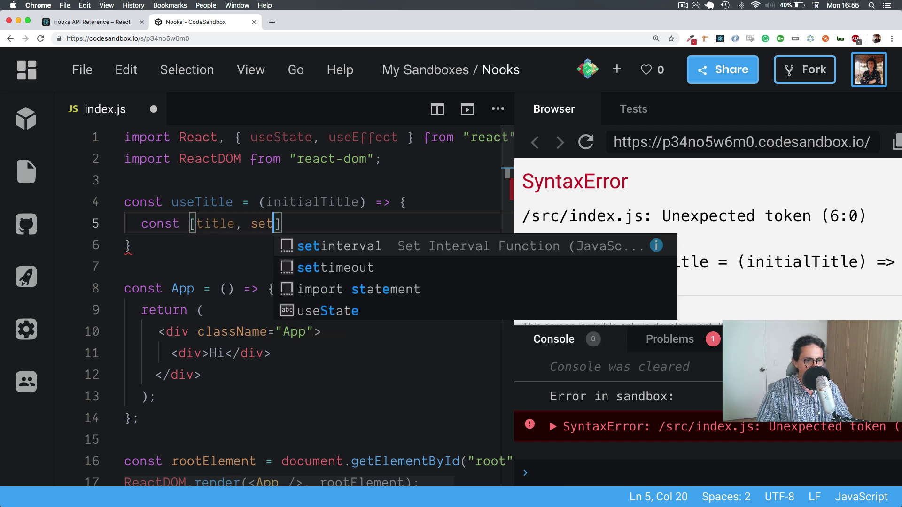
type("Title] ")
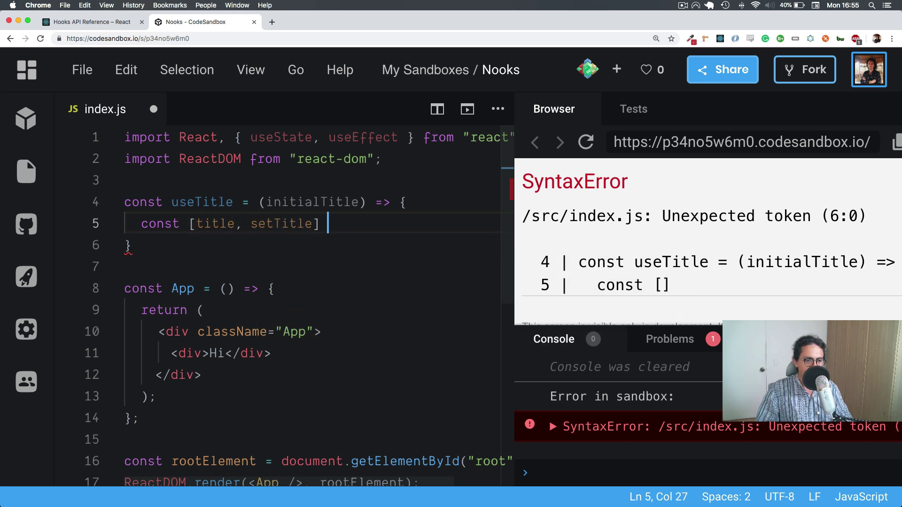
type("= use")
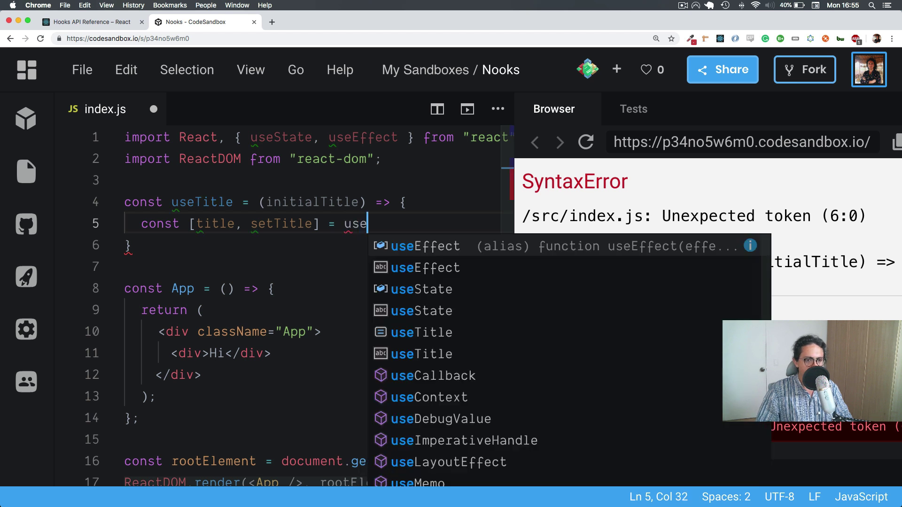
type("State(ini")
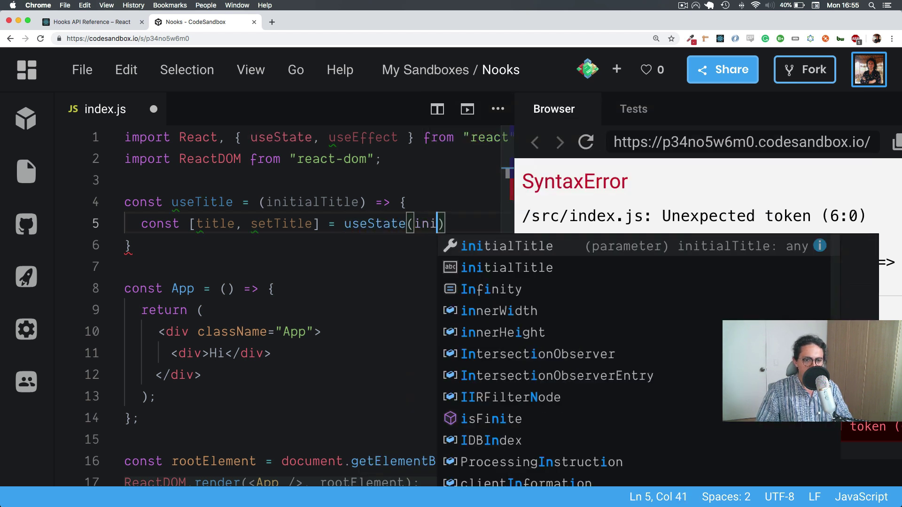
key("Return")
key("ctrl+s")
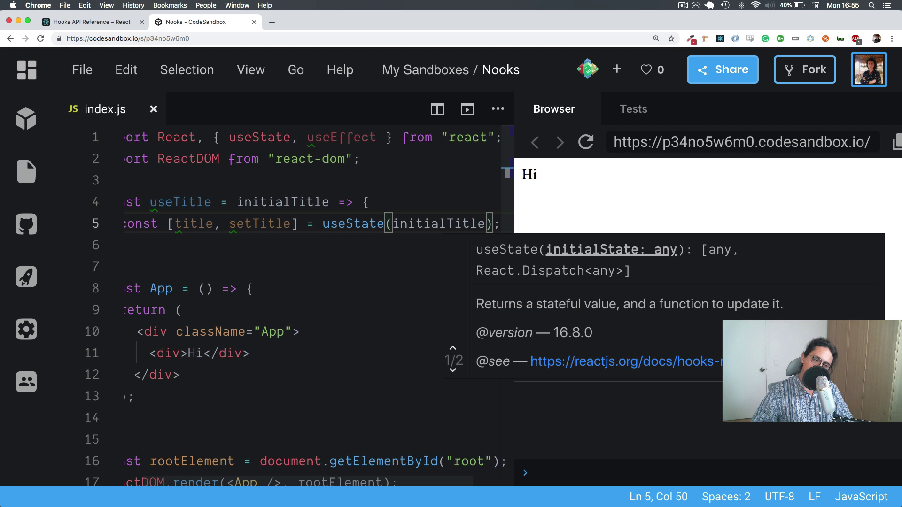
key("Right")
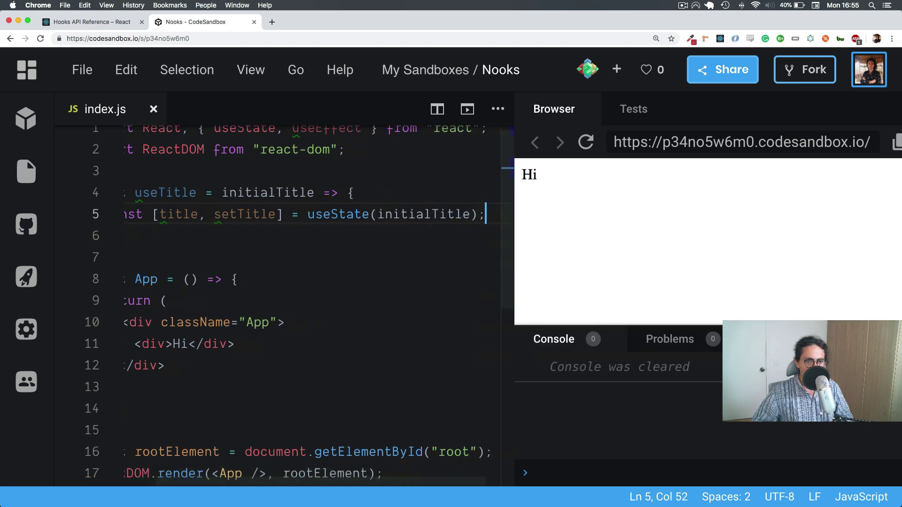
Step: Add 'return setTitle;' inside the useTitle hook
key("Return")
scroll(409, 187, "down", 1)
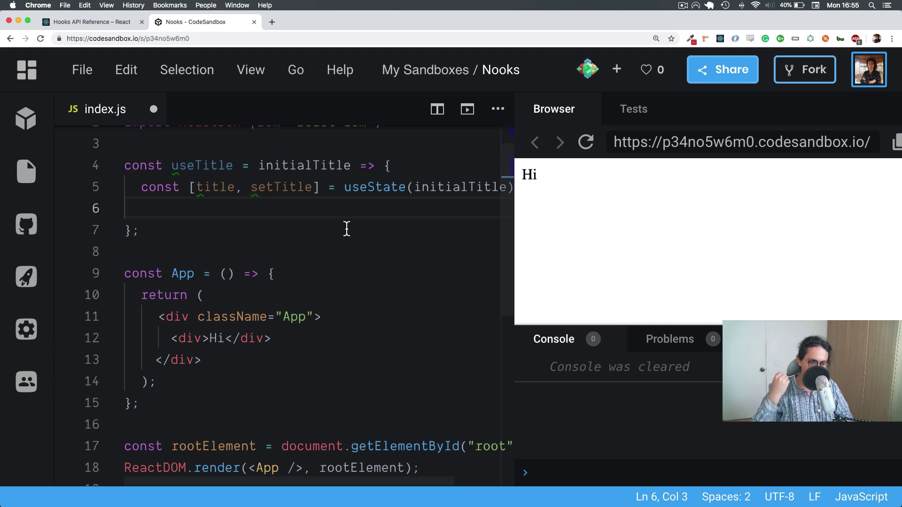
type("return s")
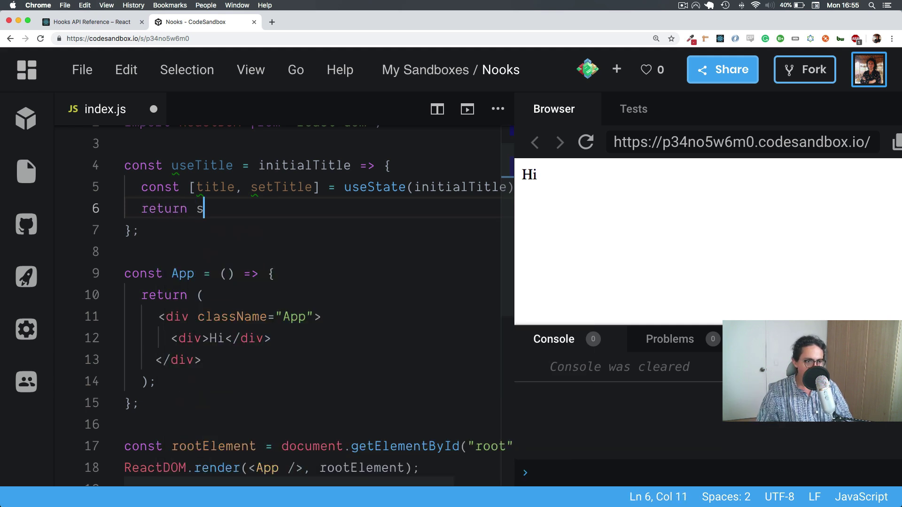
type("etTutrk")
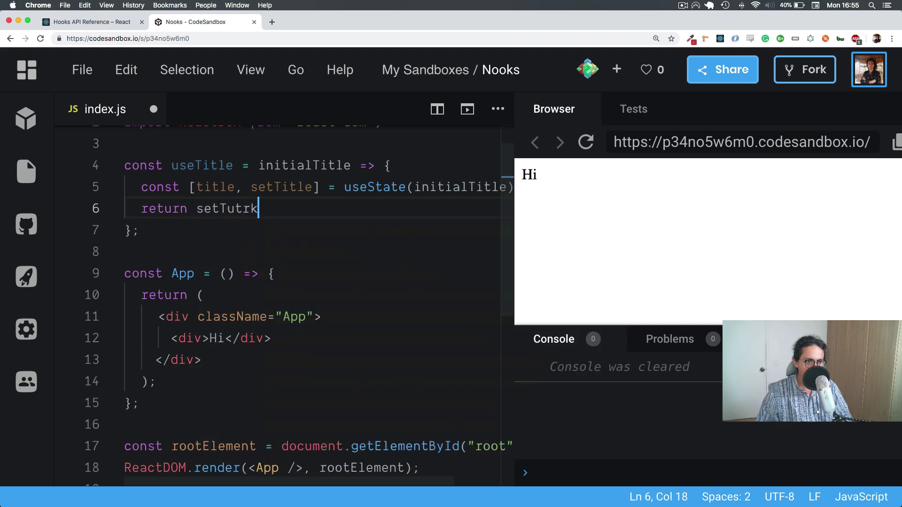
key("BackSpace")
type("itle;")
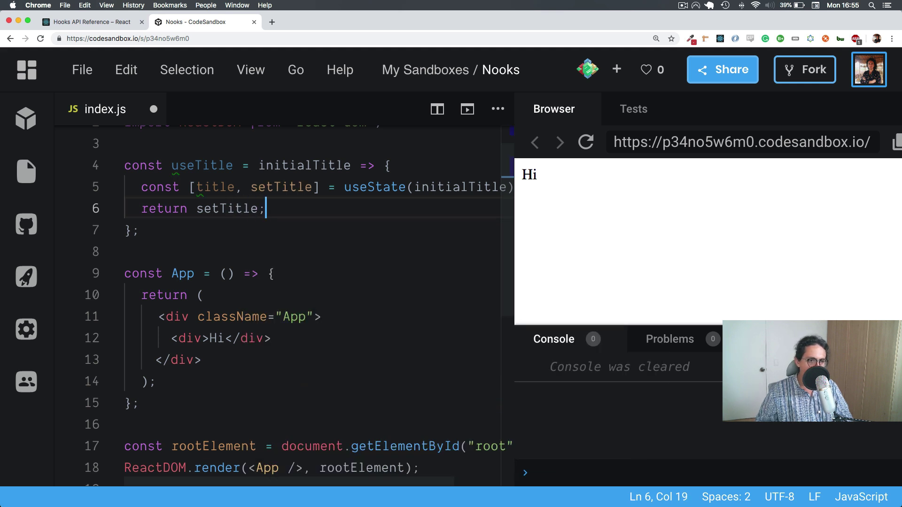
Step: Start App with const titleUpdater = useTitle("Loading") and save the file
left_click(342, 255)
left_click(346, 273)
key("Return")
type("cons")
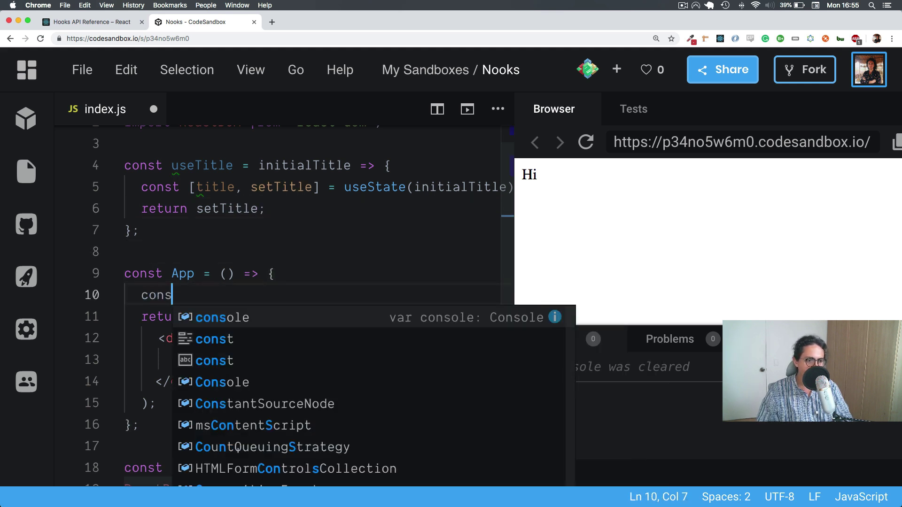
type("t ")
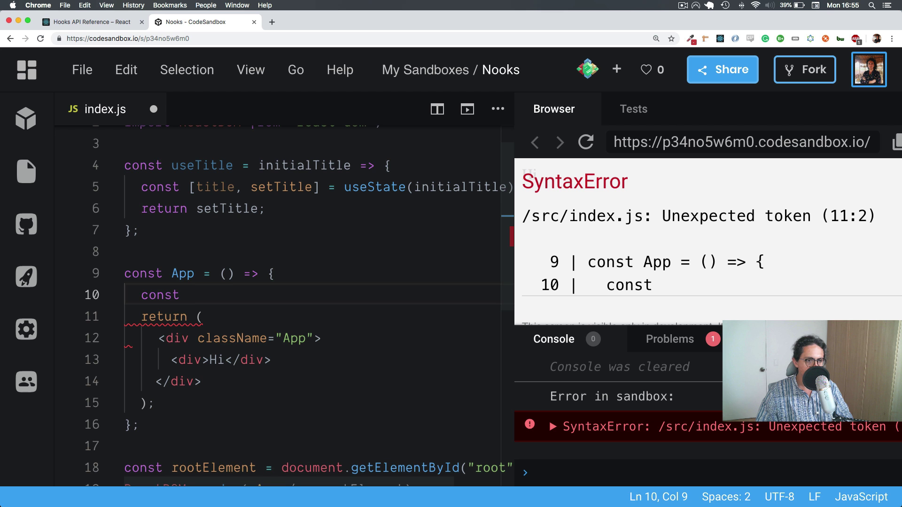
type("titleUpdater =")
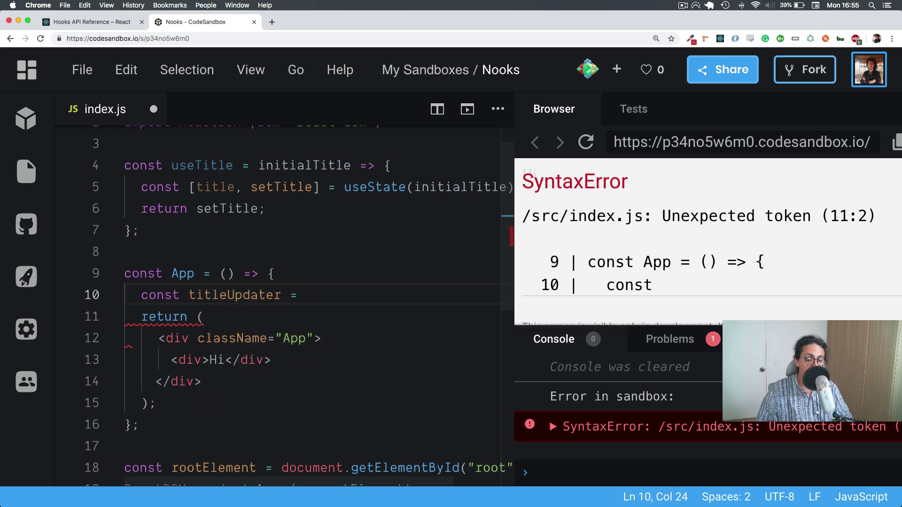
type("use")
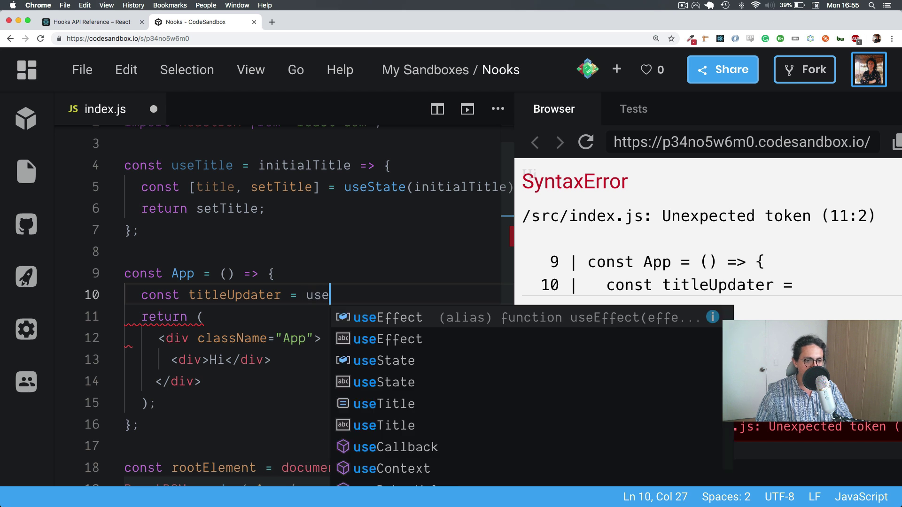
type("Title(\"")
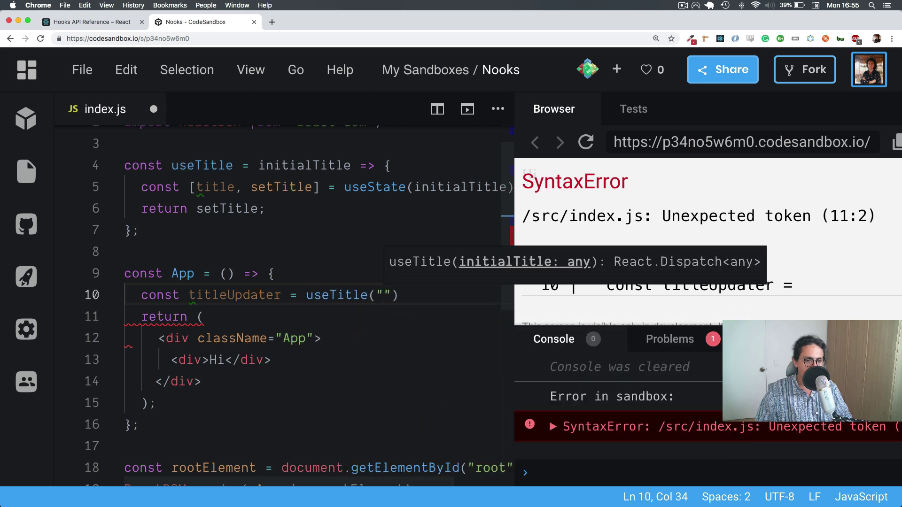
type("Loo")
type("ding")
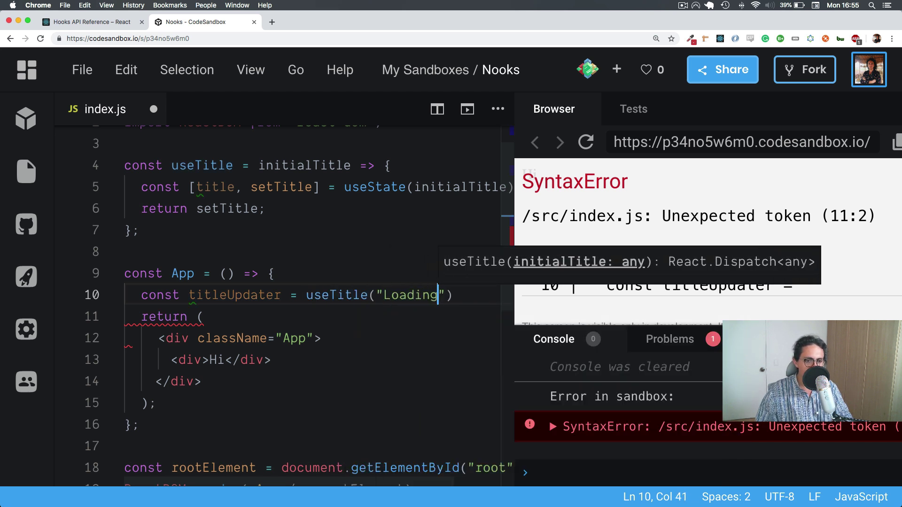
type("...")
key("ctrl+s")
Step: Review the code by selecting titleUpdater, setTitle, the useTitle call and the Loading... argument
left_click(276, 295)
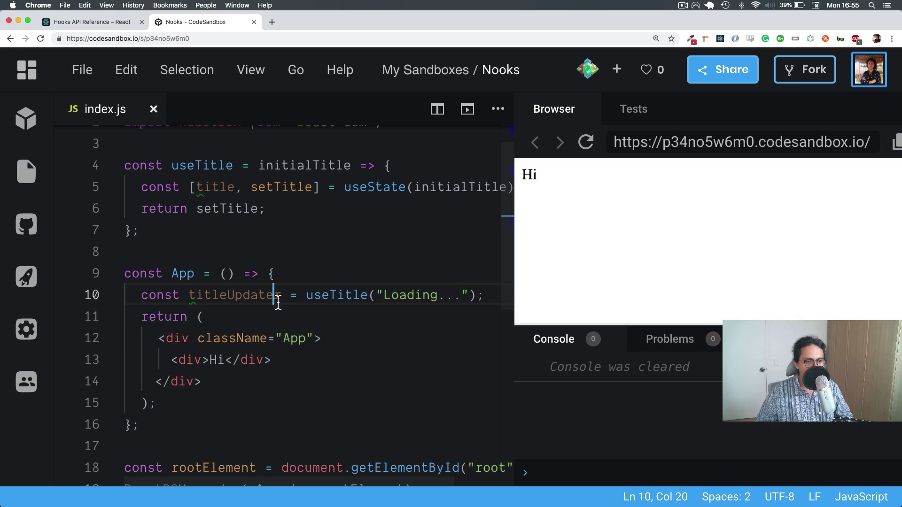
double_click(261, 298)
left_click(260, 298)
double_click(260, 300)
left_click(394, 295)
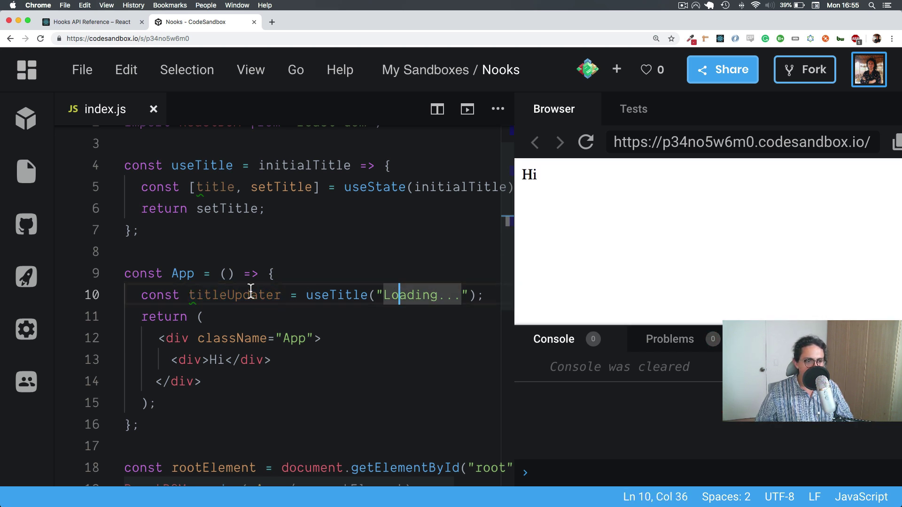
double_click(246, 209)
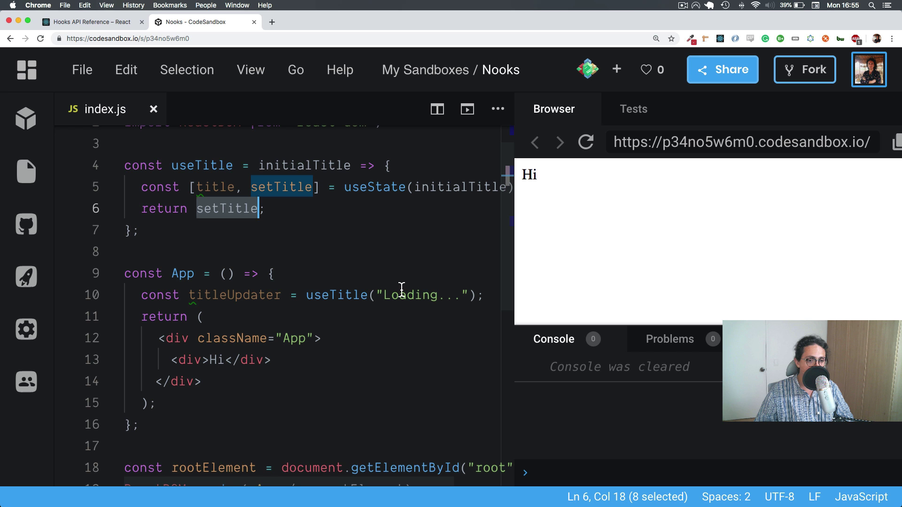
double_click(345, 297)
double_click(396, 297)
left_click(397, 296)
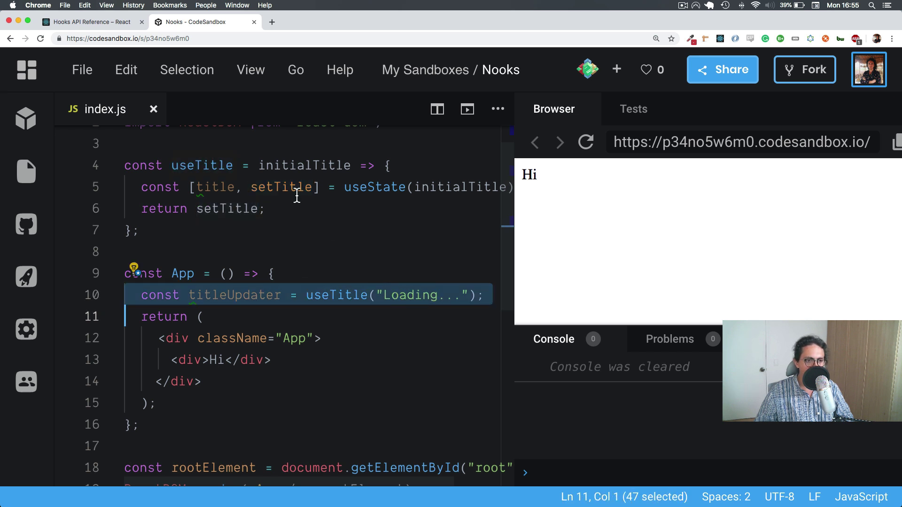
Step: Add an empty line inside the hook and widen the code editor over the preview
left_click(297, 186)
key("shift+End")
key("End")
key("Return")
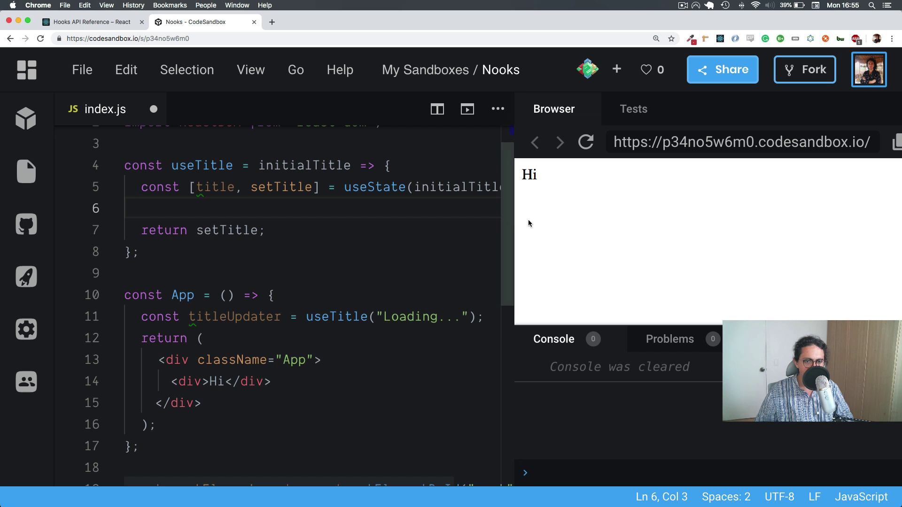
left_click_drag(516, 221, 590, 221)
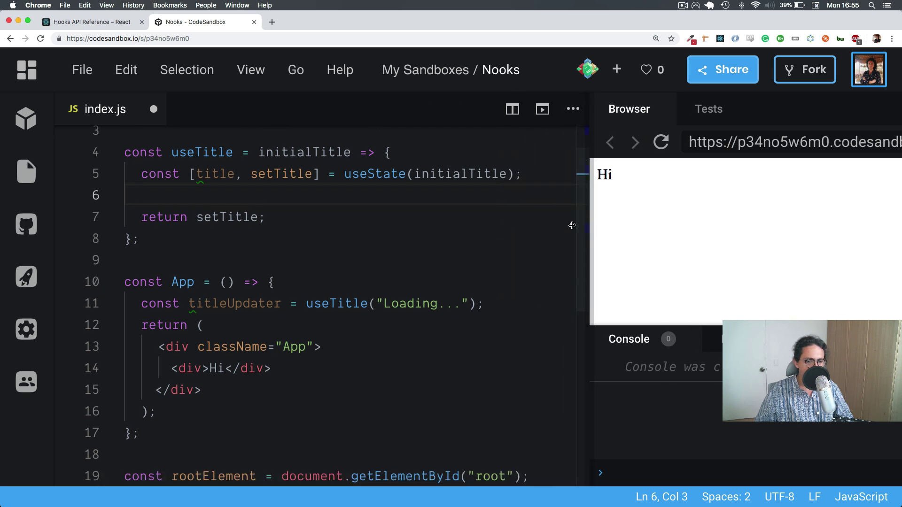
scroll(401, 188, "up", 2)
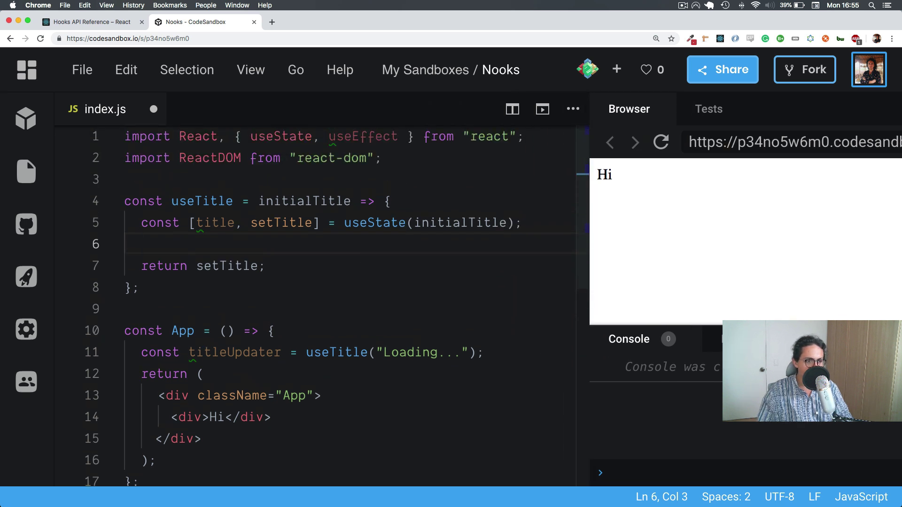
type("useEffect(")
Step: Add a useEffect() call on a new line below the useState line
left_click(220, 223)
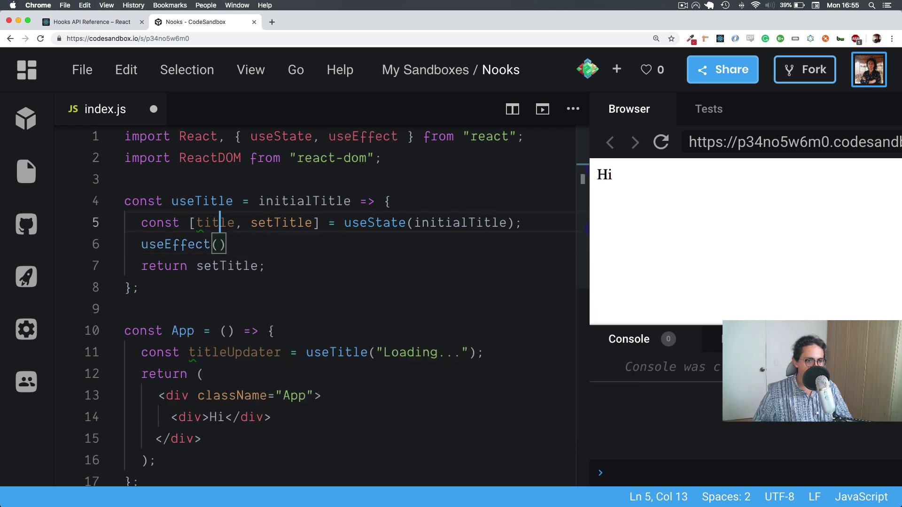
key("End")
key("Return")
type("const han")
key("BackSpace")
key("BackSpace")
key("BackSpace")
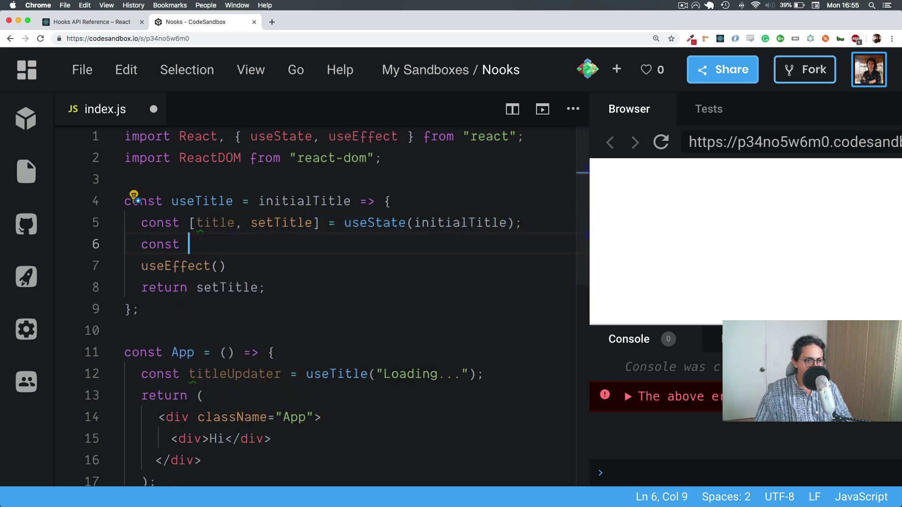
type("updateTitle = ")
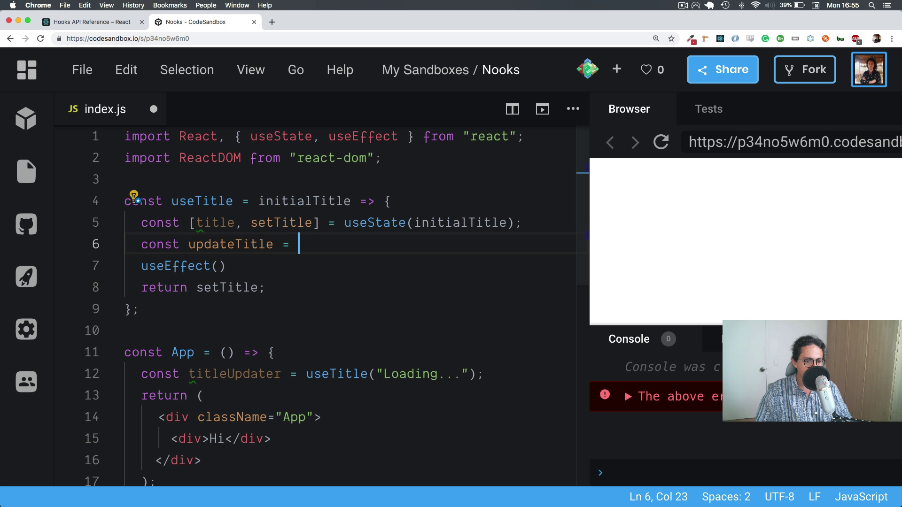
type("() => {")
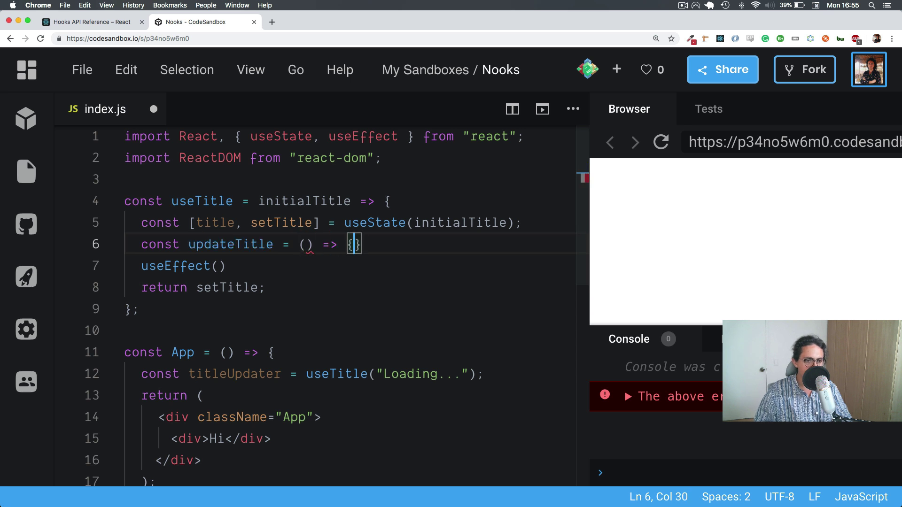
Step: Declare const updateTitle = () => { } with its braces on separate lines
key("Return")
key("ctrl+z")
key("ctrl+z")
type("{")
key("Return")
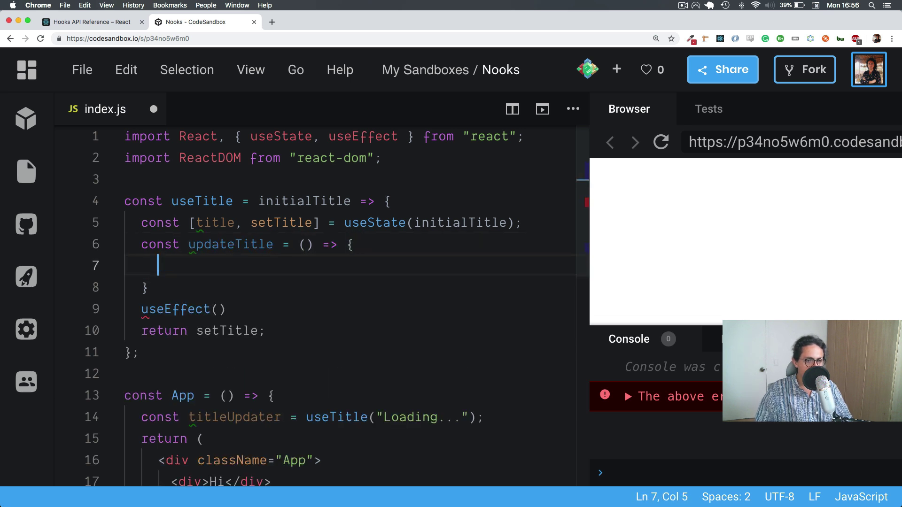
type("const htmlTitle = ")
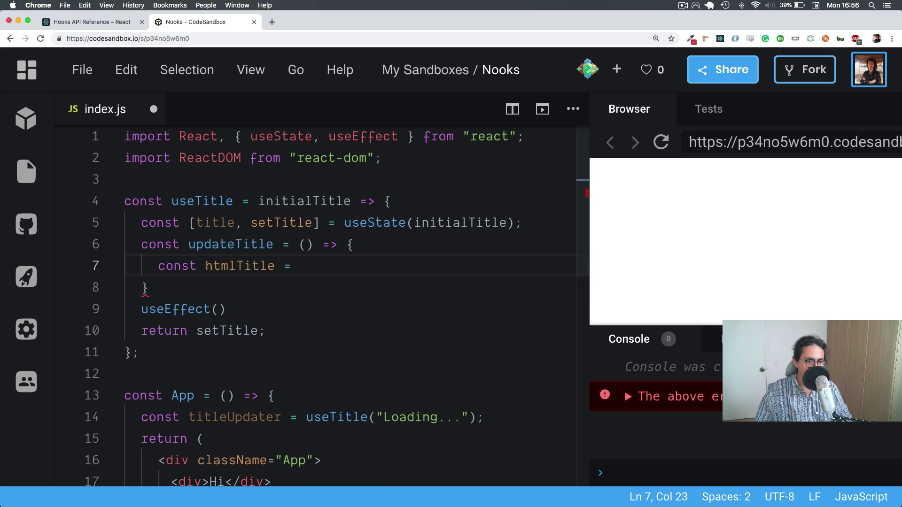
type("document.query")
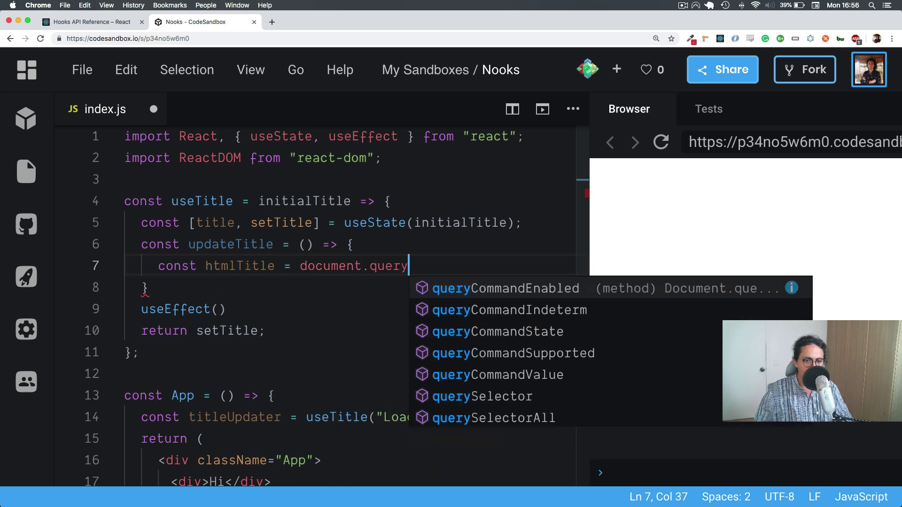
Step: Inside updateTitle, set const htmlTitle = document.querySelector("title") via autocomplete
key("Down")
key("Down")
key("Down")
key("Down")
key("Down")
key("Return")
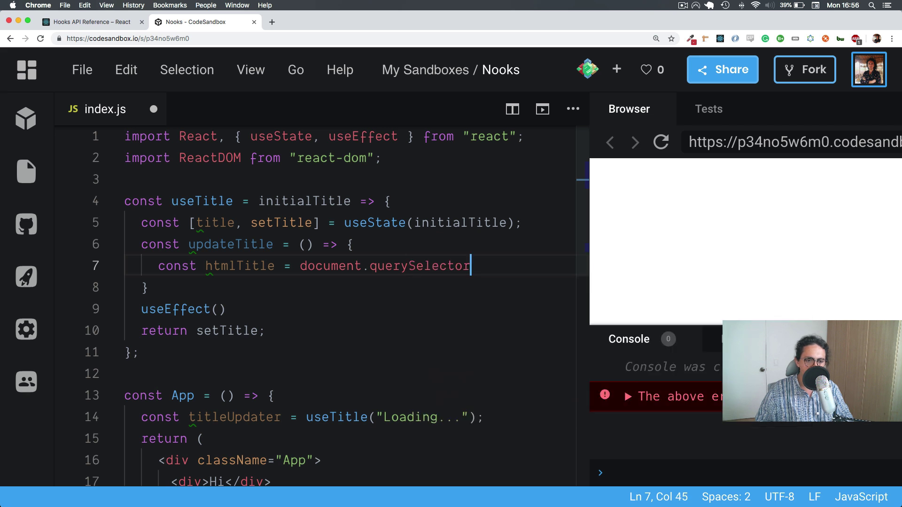
key("BackSpace")
type("*")
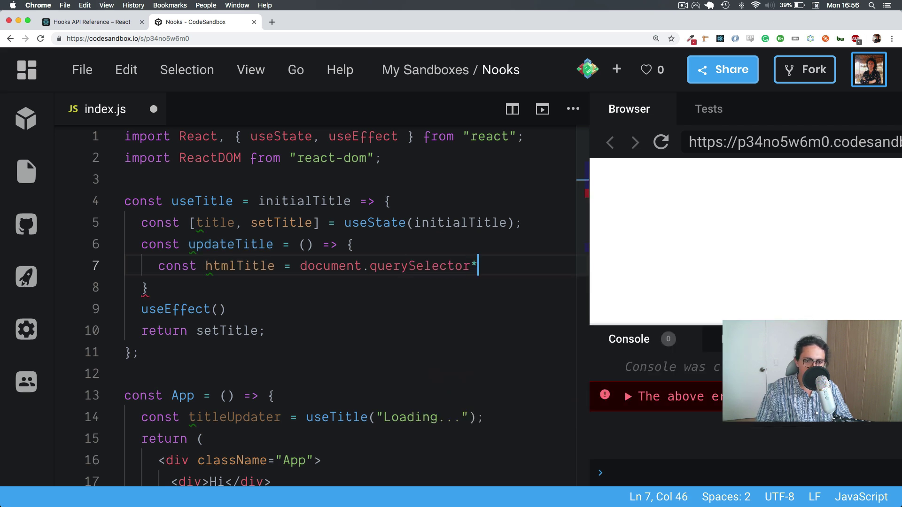
key("BackSpace")
type("(\"tit")
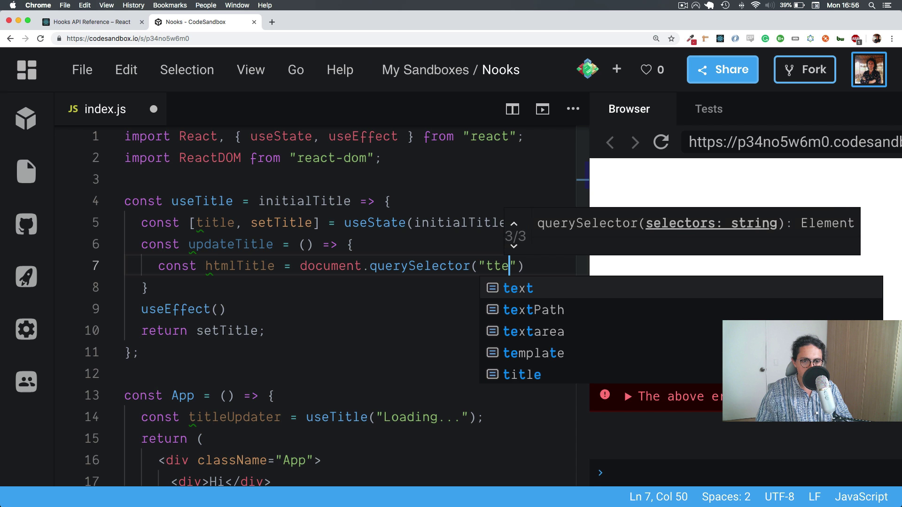
key("BackSpace")
key("BackSpace")
type("u")
key("BackSpace")
type("i")
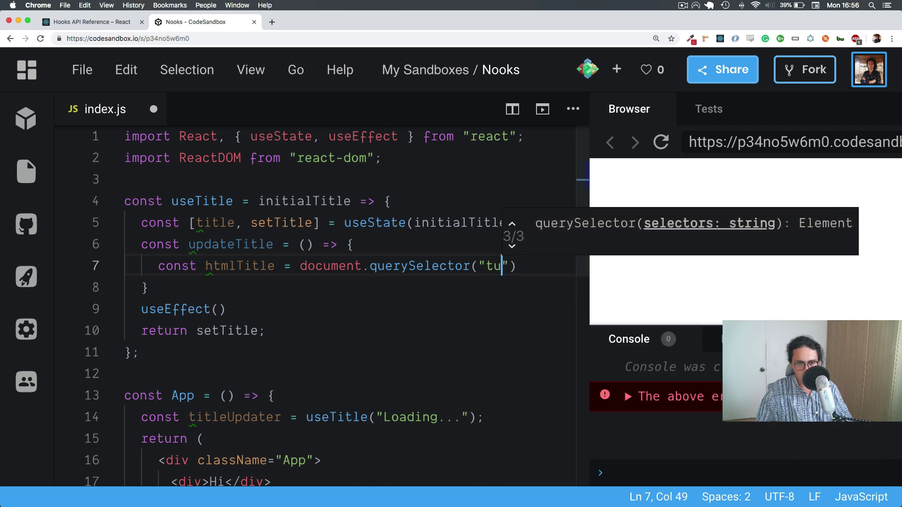
type("tle\")")
key("Return")
type("<")
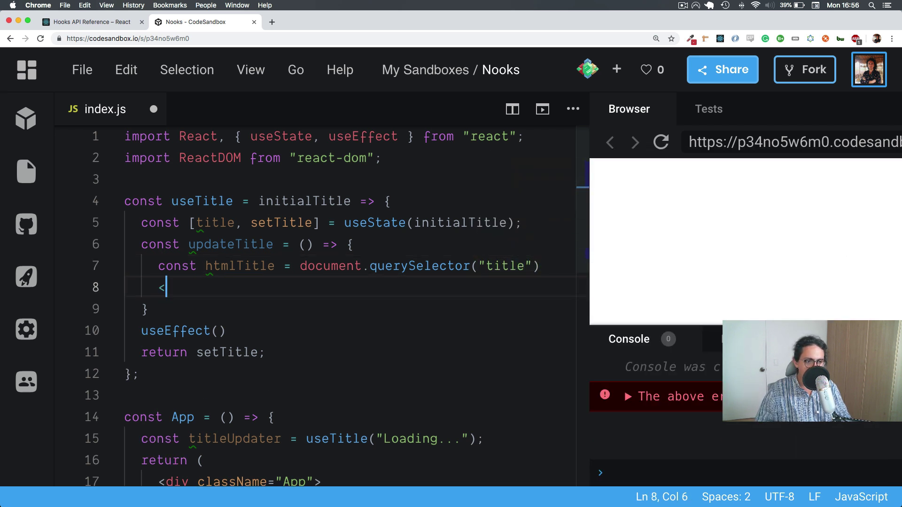
type("tutk")
key("BackSpace")
key("BackSpace")
key("BackSpace")
type("it")
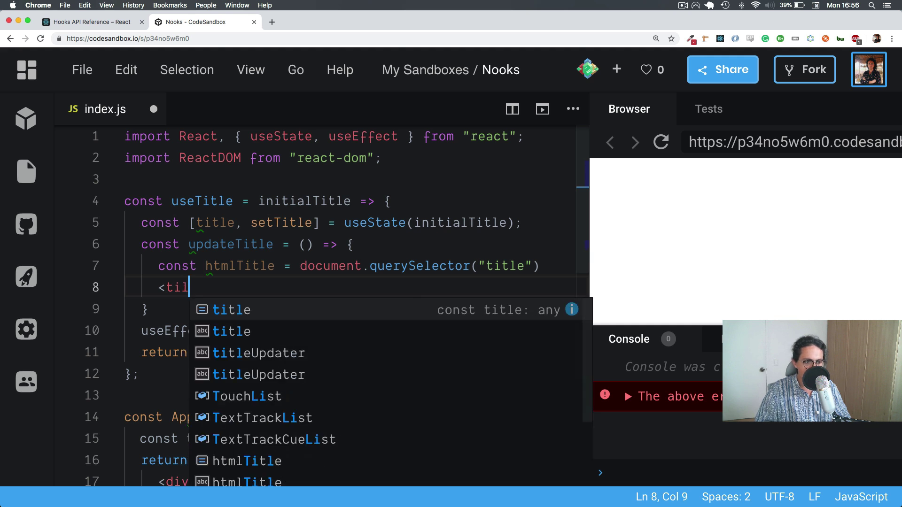
type("le>")
Step: Delete the stray <title> line and save so Prettier reformats the code with semicolons
key("Down")
key("Home")
key("Home")
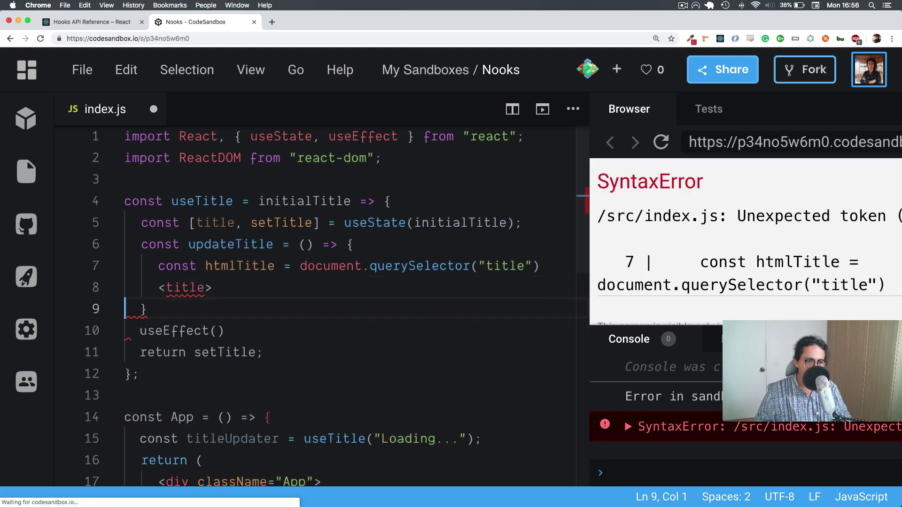
key("shift+Right")
key("shift+Right")
key("Up")
key("Home")
key("Home")
key("shift+End")
key("End")
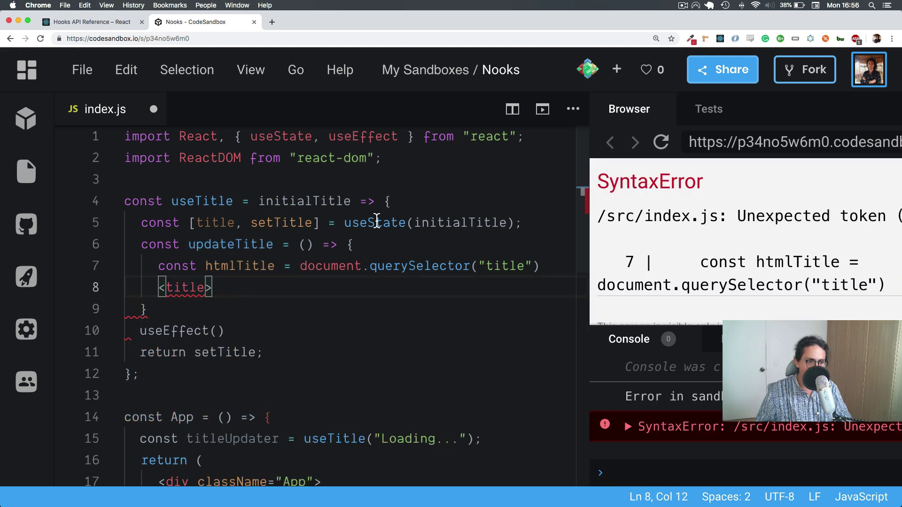
scroll(387, 204, "down", 1)
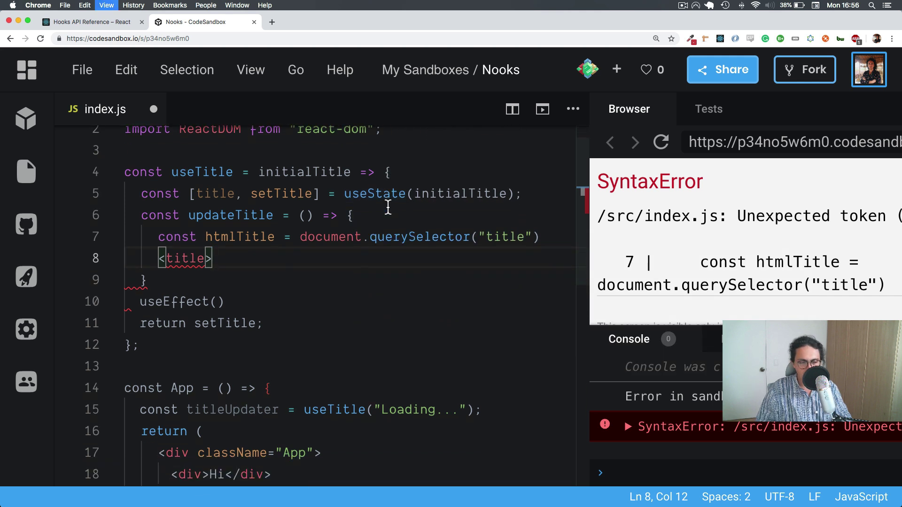
key("BackSpace")
key("BackSpace")
key("BackSpace")
key("BackSpace")
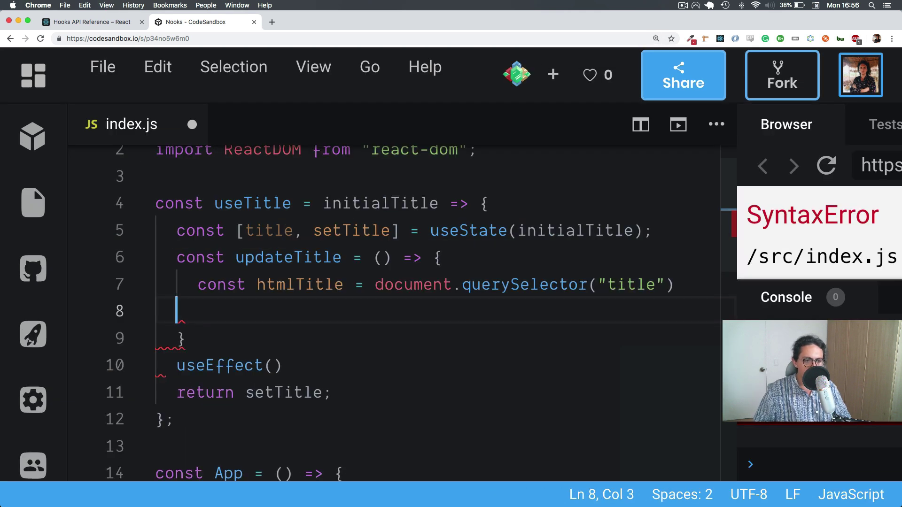
key("ctrl+s")
scroll(423, 313, "down", 1)
left_click(691, 232)
key("Return")
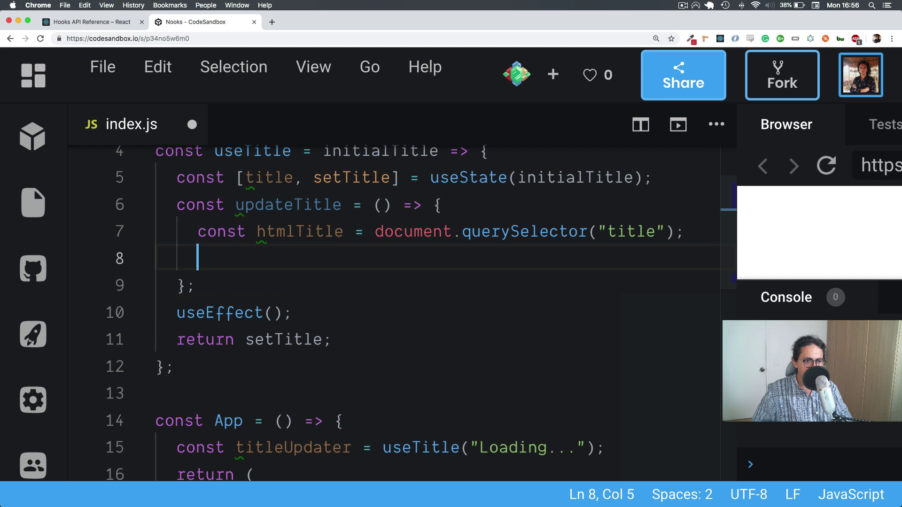
type("htmlTitle.")
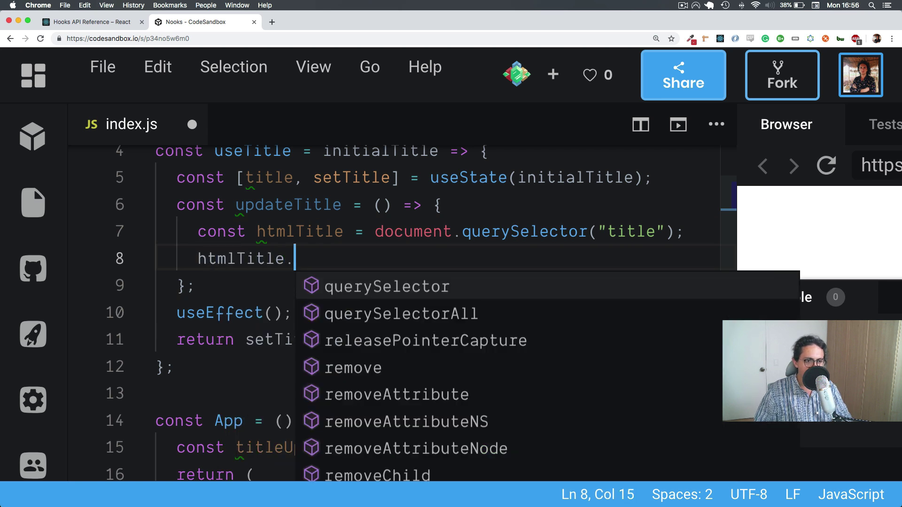
type("inn")
key("Down")
key("Return")
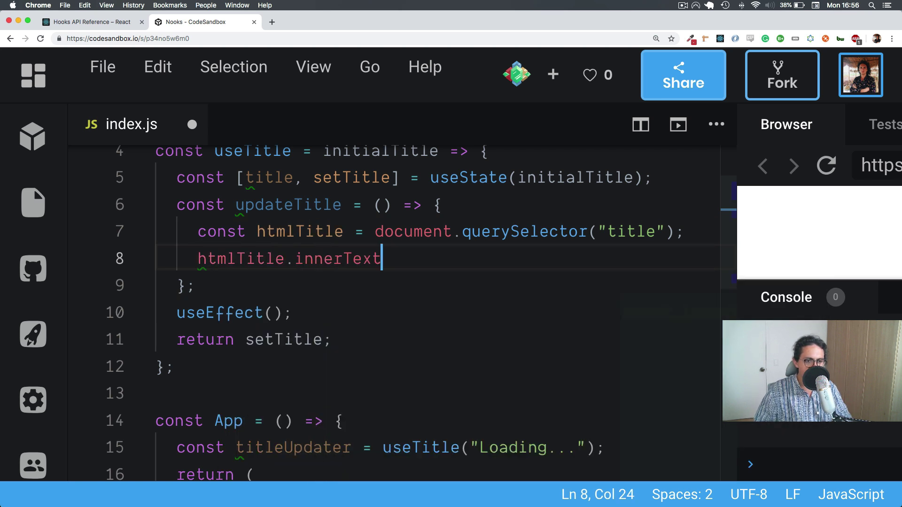
type(" = ")
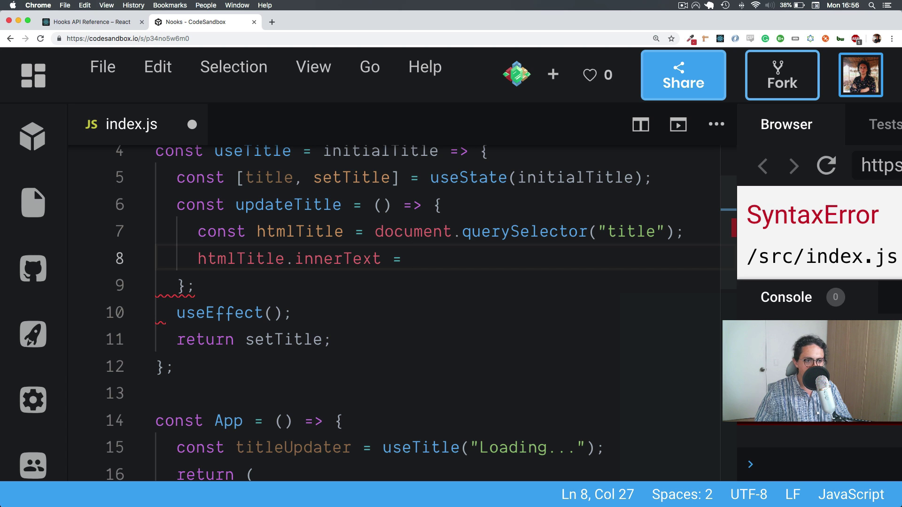
type("title;")
key("super+s")
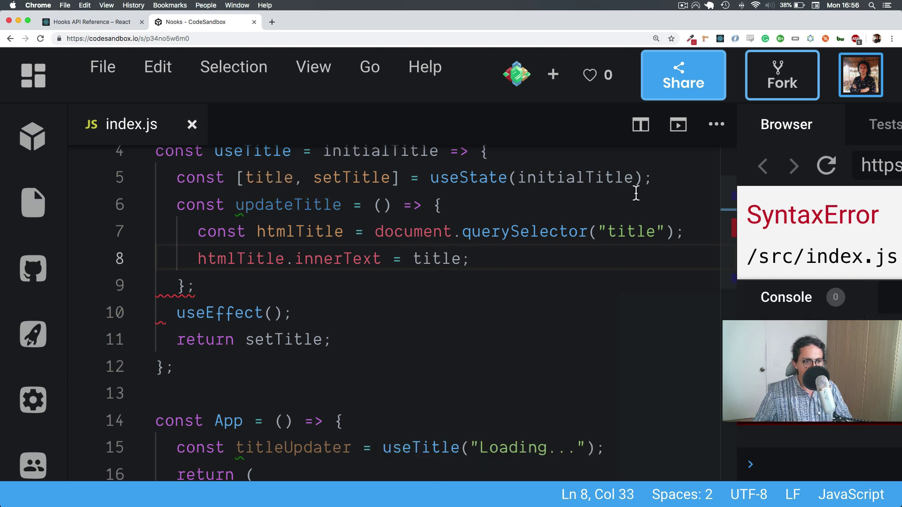
double_click(259, 178)
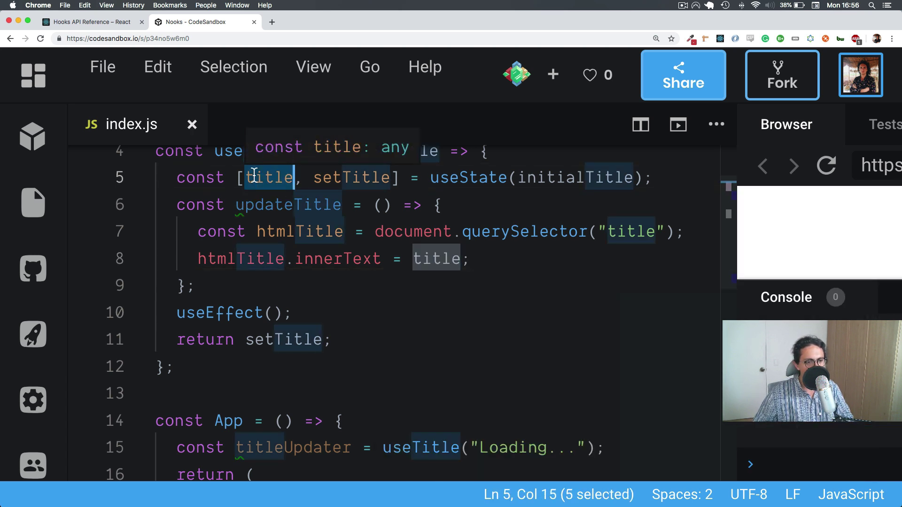
Step: Make useEffect run updateTitle with a [title] dependency array, then save
double_click(214, 317)
left_click(276, 317)
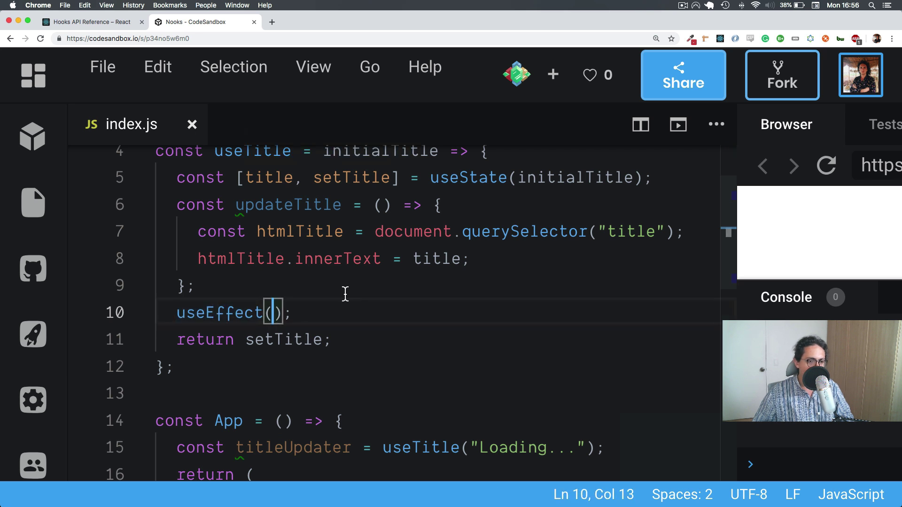
type("up")
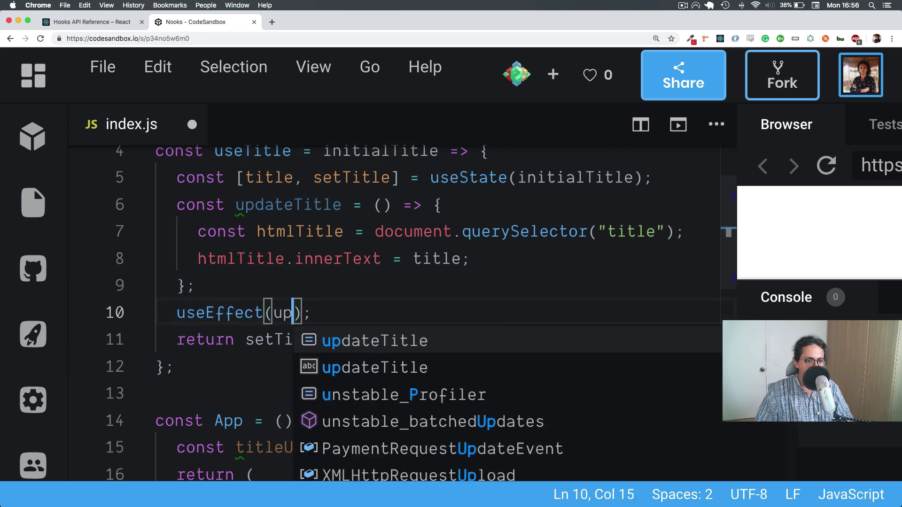
type("da")
key("Return")
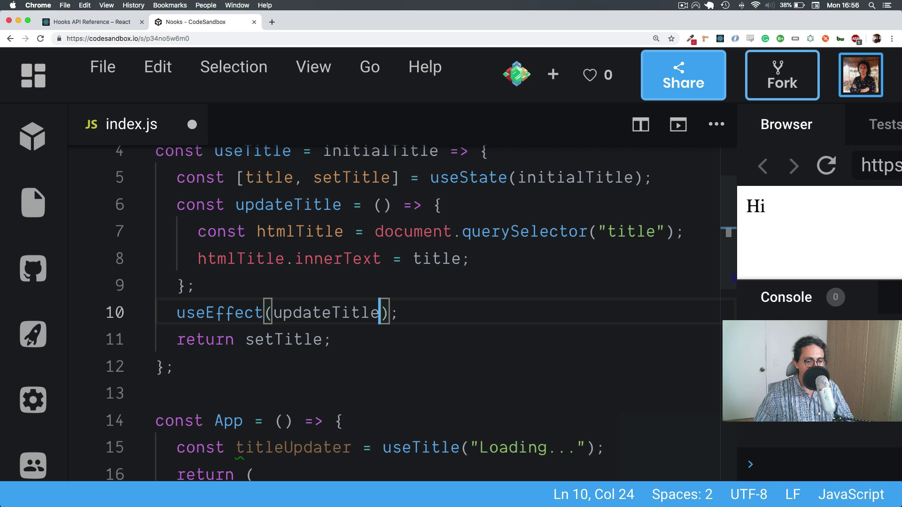
type(", [")
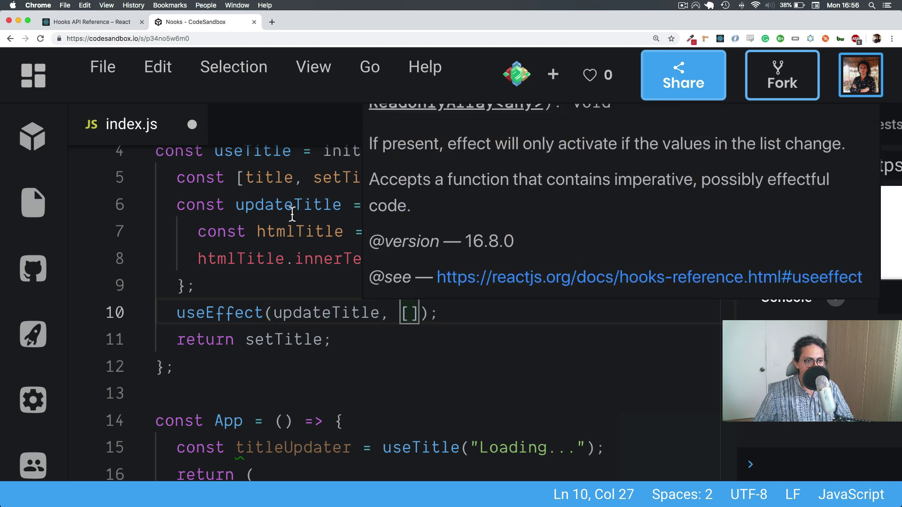
double_click(261, 179)
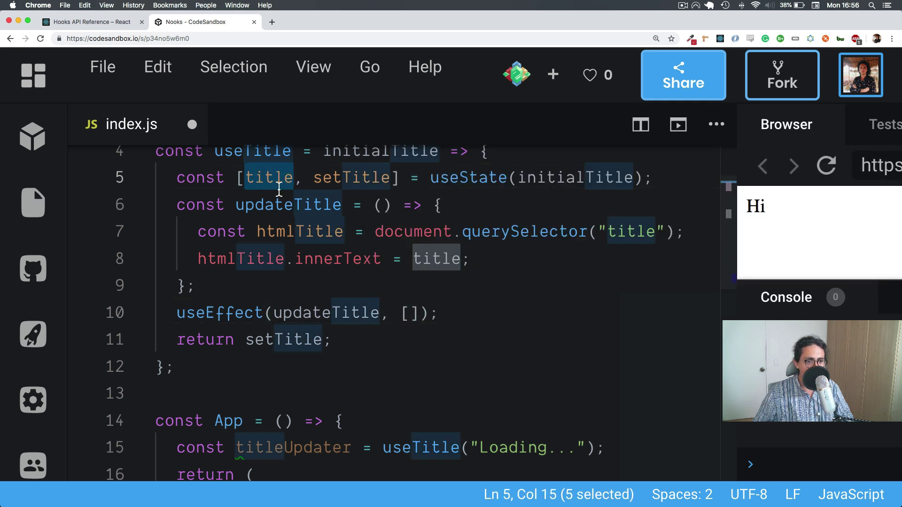
left_click(411, 313)
type("tit")
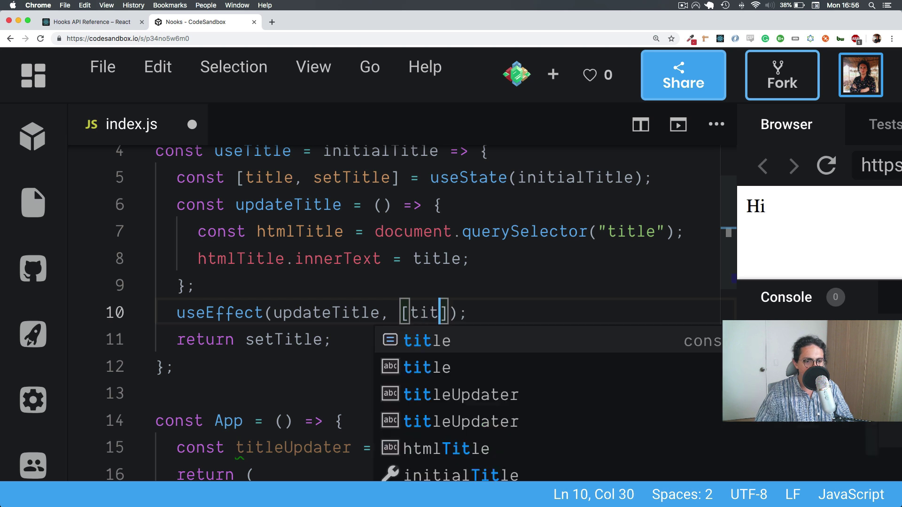
type("le")
key("Escape")
key("ctrl+s")
left_click(372, 282)
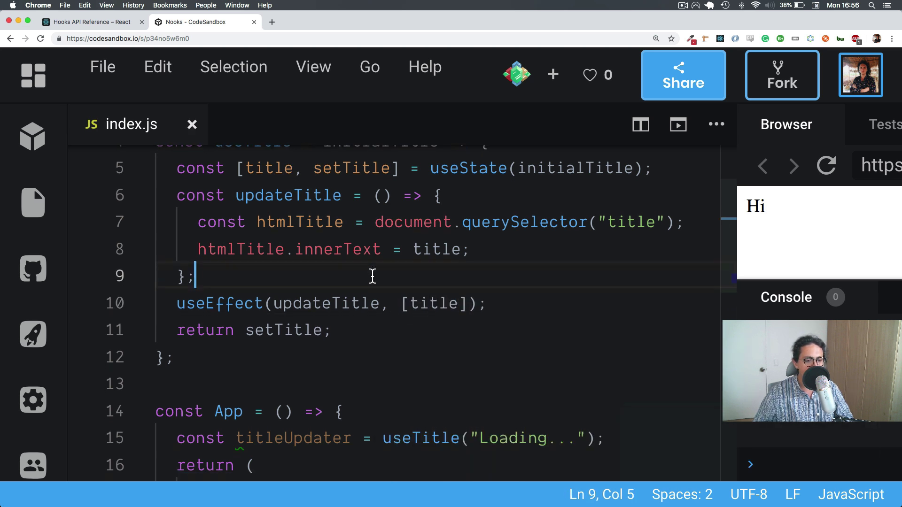
scroll(372, 276, "down", 1)
scroll(324, 331, "down", 2)
scroll(332, 328, "up", 1)
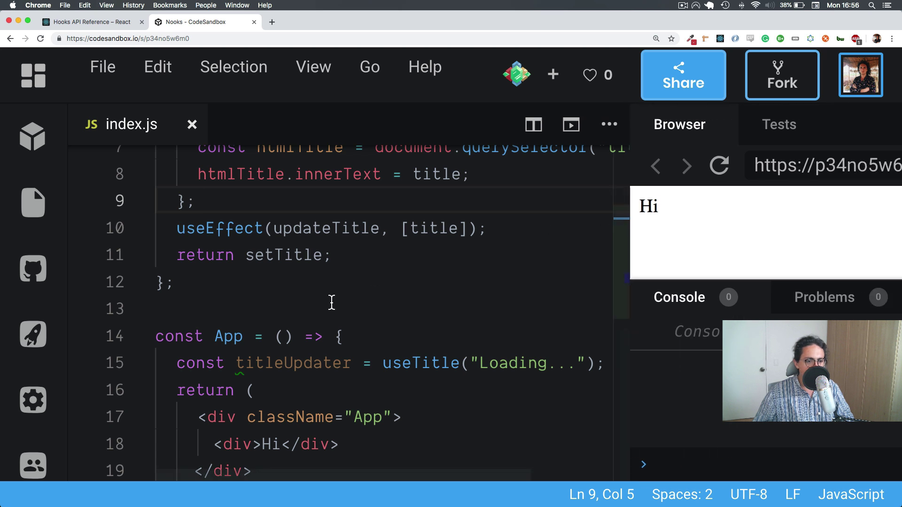
scroll(255, 369, "down", 1)
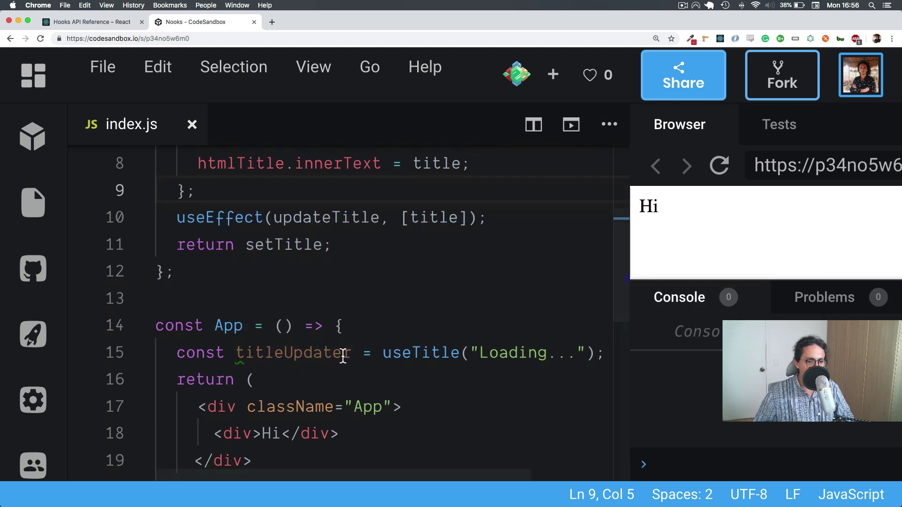
scroll(424, 350, "up", 1)
scroll(424, 350, "up", 3)
scroll(424, 351, "up", 1)
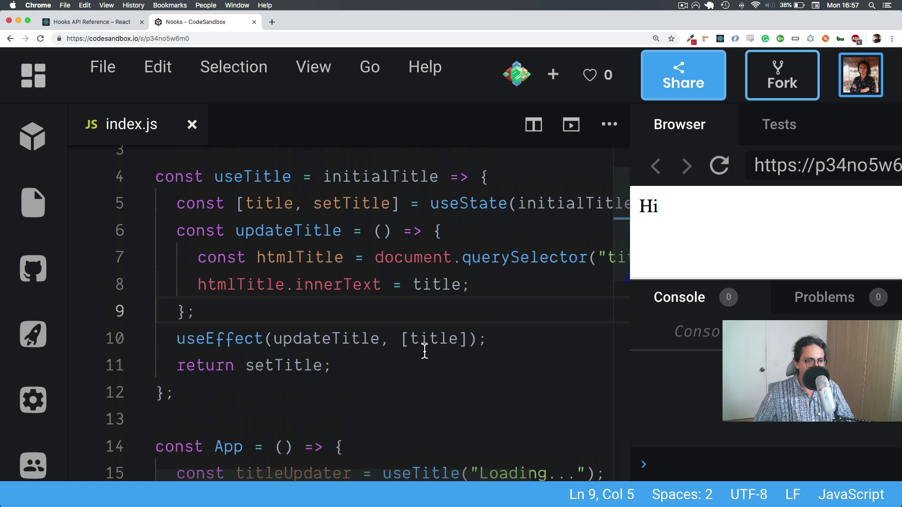
scroll(425, 350, "up", 1)
Step: Review the hook by highlighting initialTitle, title, useState, useEffect, updateTitle and titleUpdater
double_click(358, 207)
scroll(359, 211, "down", 4)
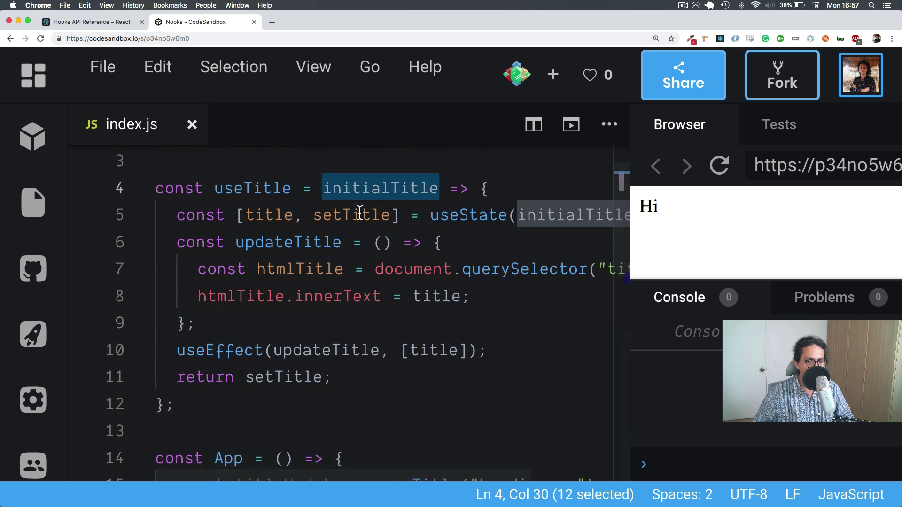
left_click_drag(472, 452, 549, 442)
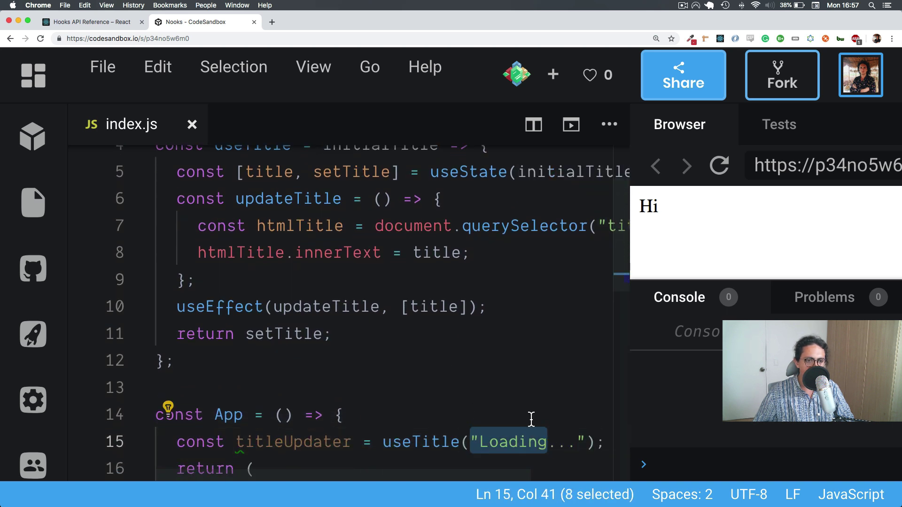
scroll(450, 306, "up", 1)
double_click(353, 168)
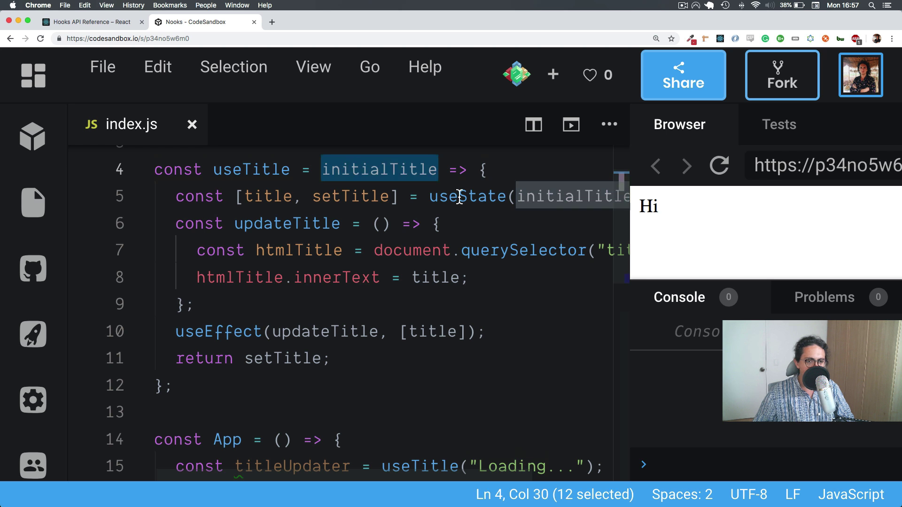
double_click(460, 197)
scroll(473, 194, "right", 2)
double_click(488, 189)
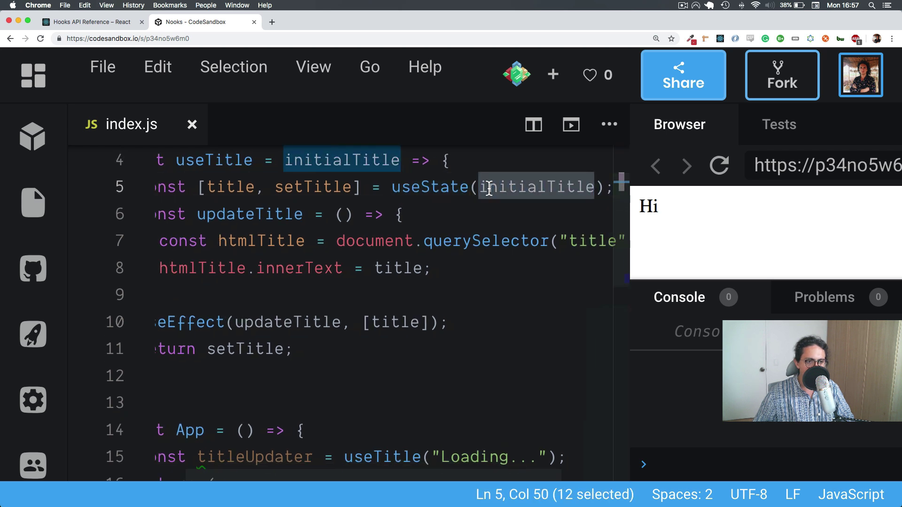
scroll(488, 190, "left", 2)
double_click(276, 190)
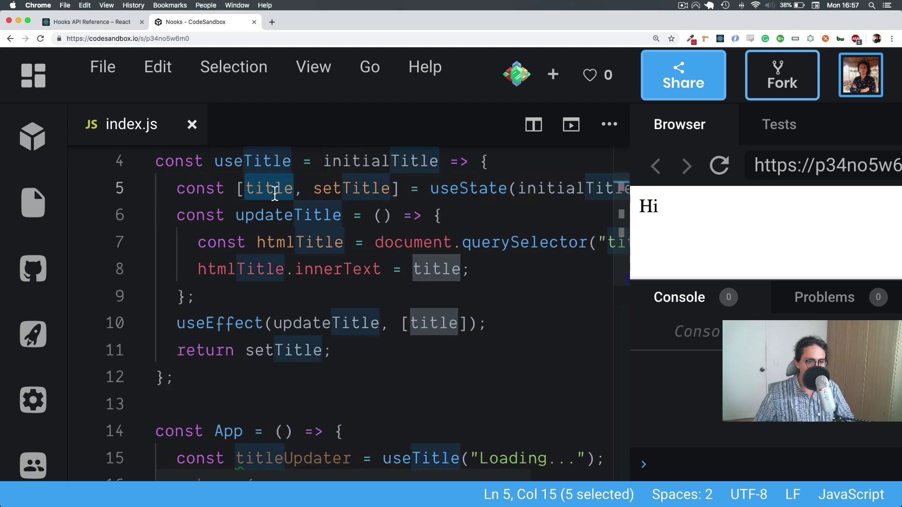
double_click(213, 323)
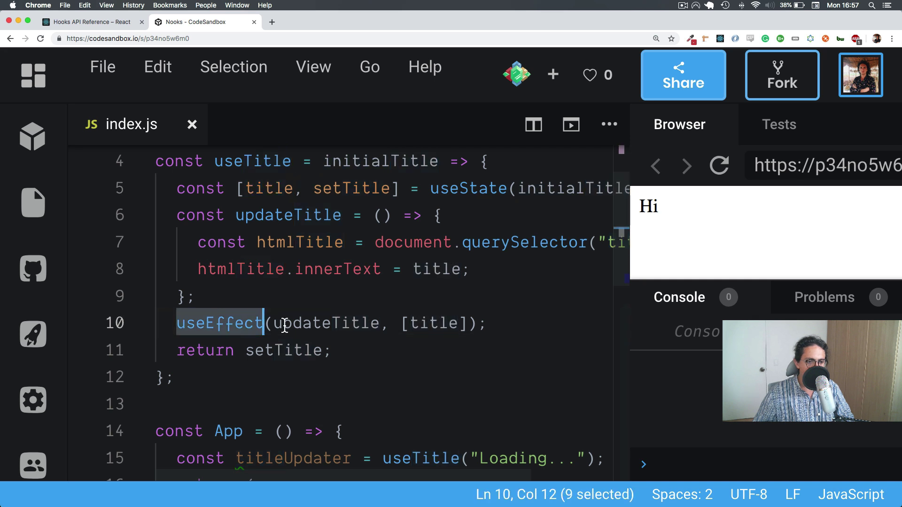
double_click(311, 323)
mouse_move(326, 324)
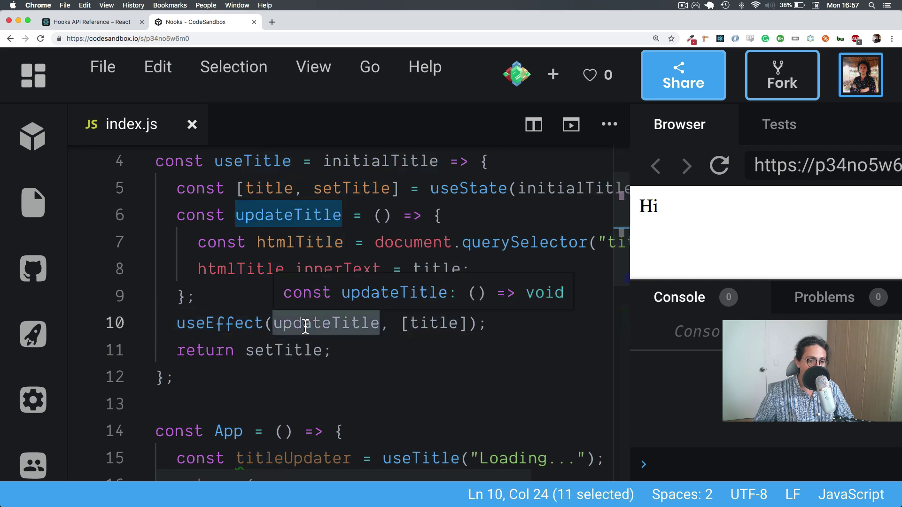
scroll(232, 266, "right", 1)
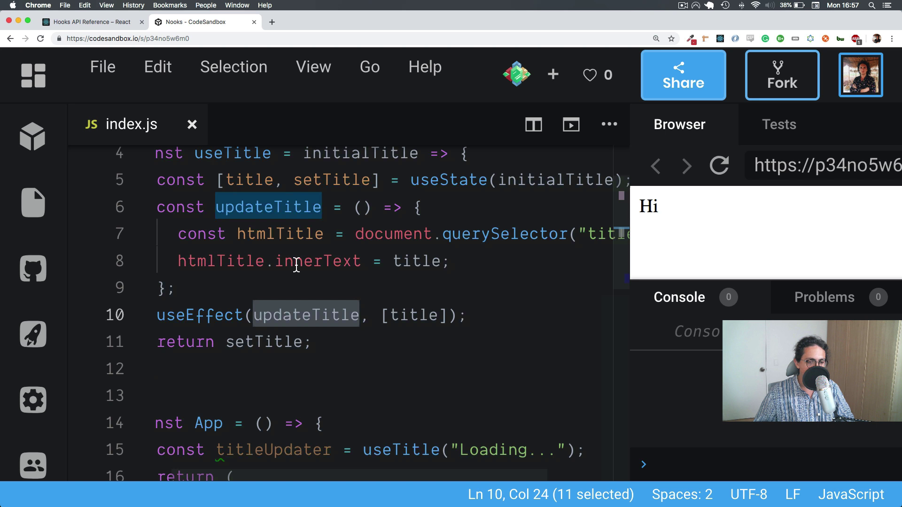
double_click(395, 262)
scroll(407, 265, "right", 2)
scroll(409, 267, "right", 3)
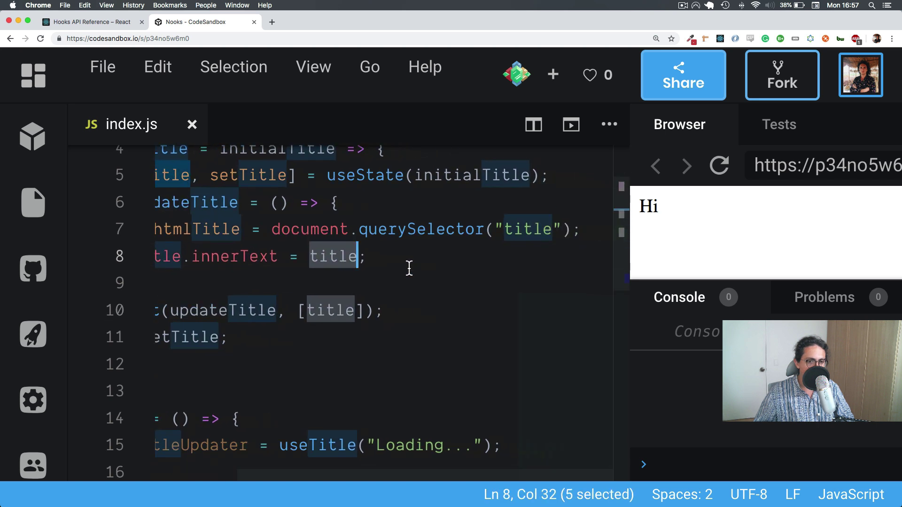
scroll(409, 267, "left", 3)
scroll(409, 268, "down", 3)
scroll(409, 267, "down", 1)
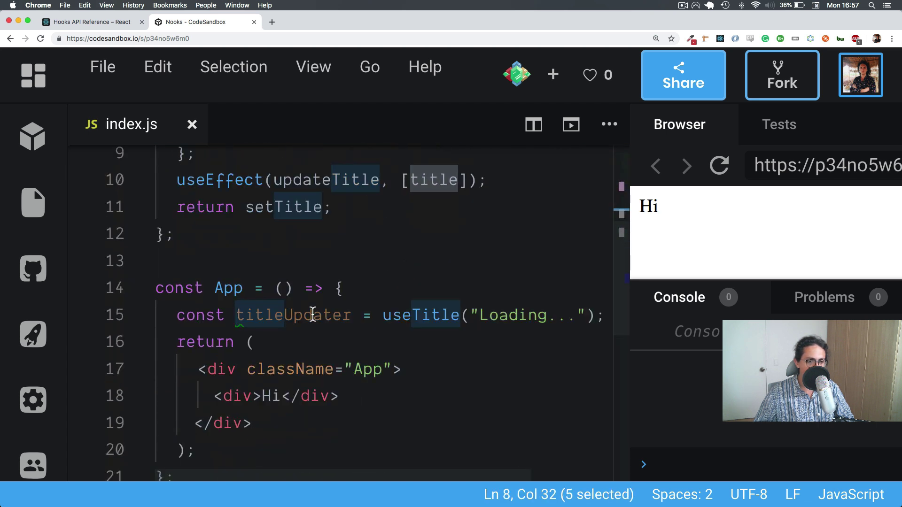
double_click(313, 316)
scroll(312, 315, "up", 2)
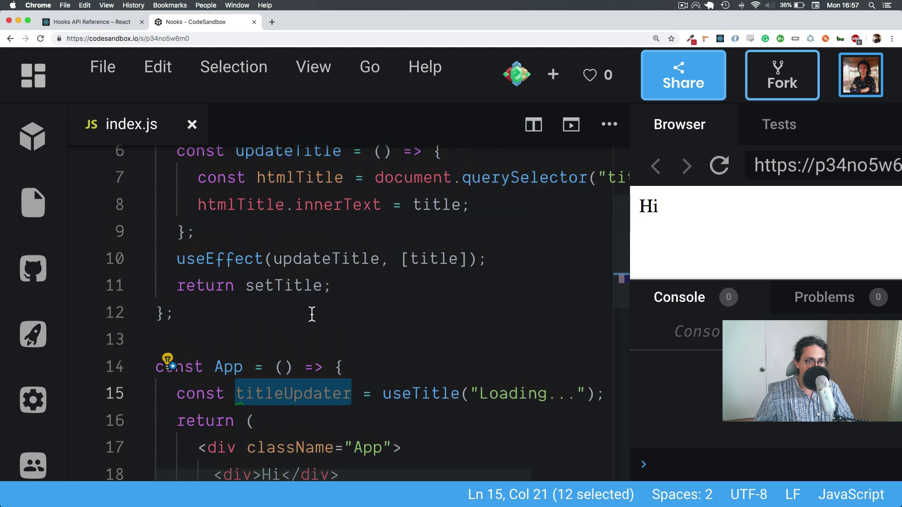
scroll(312, 316, "up", 1)
scroll(298, 402, "up", 5)
scroll(298, 402, "right", 1)
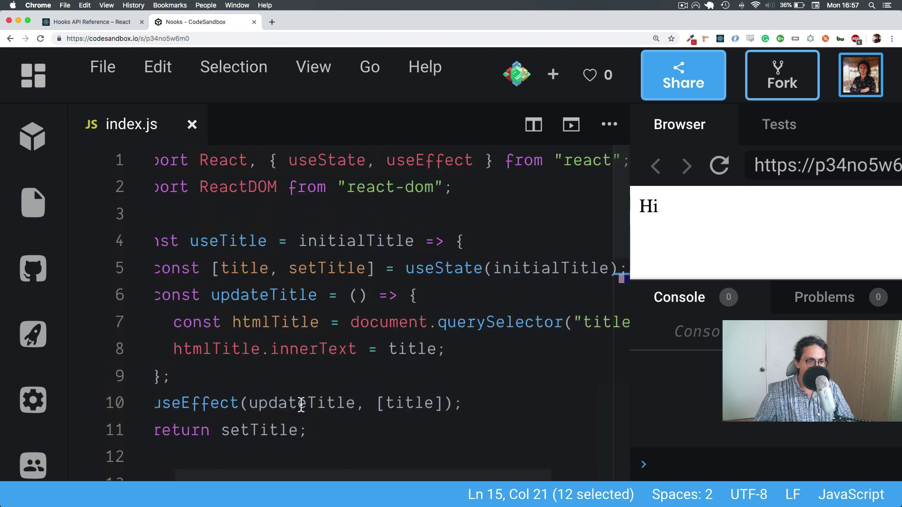
double_click(248, 269)
scroll(249, 270, "down", 1)
scroll(249, 270, "down", 5)
scroll(249, 269, "left", 1)
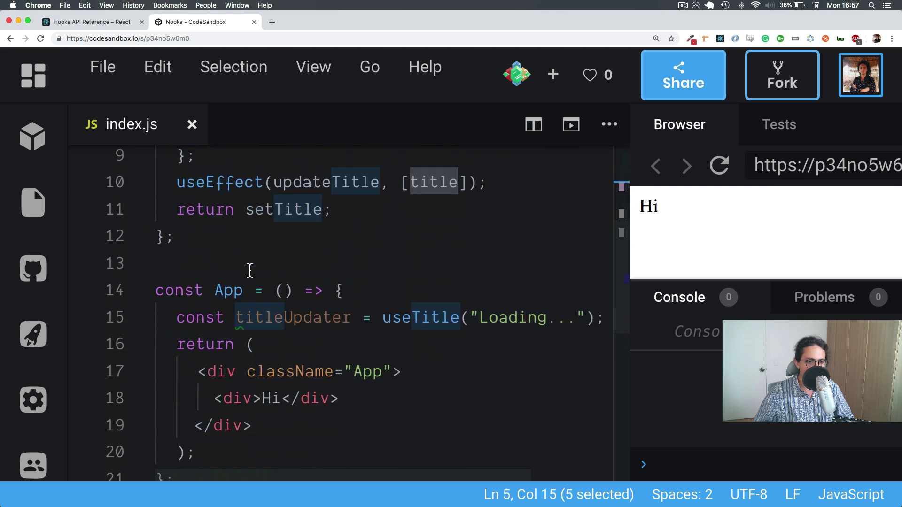
scroll(250, 270, "up", 1)
scroll(250, 270, "up", 1)
scroll(250, 270, "up", 2)
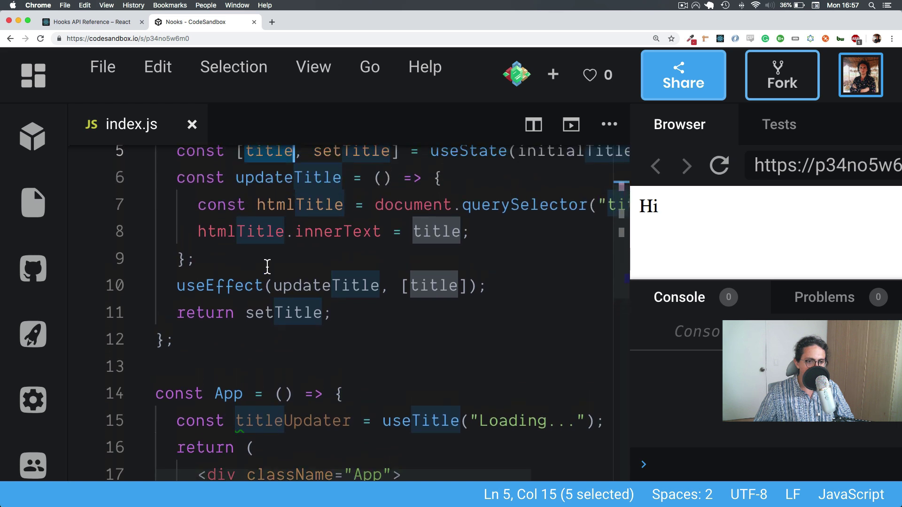
double_click(420, 282)
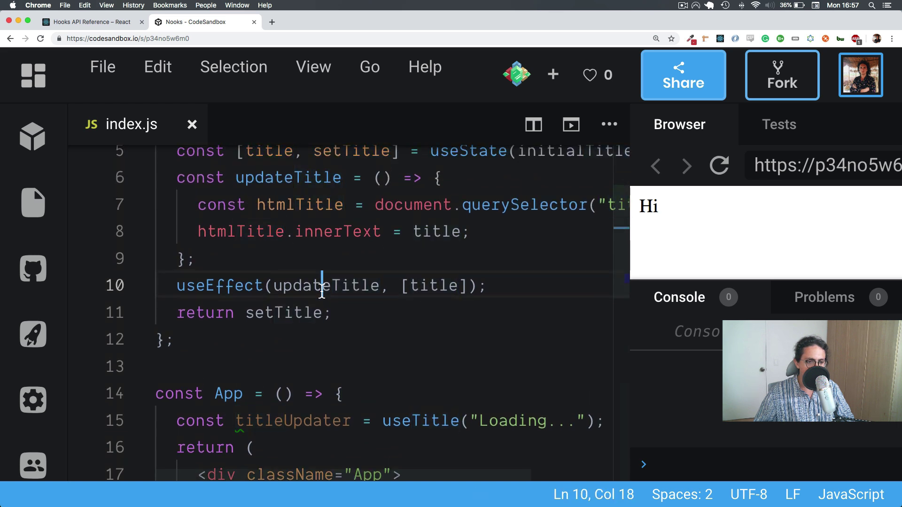
double_click(322, 285)
double_click(300, 178)
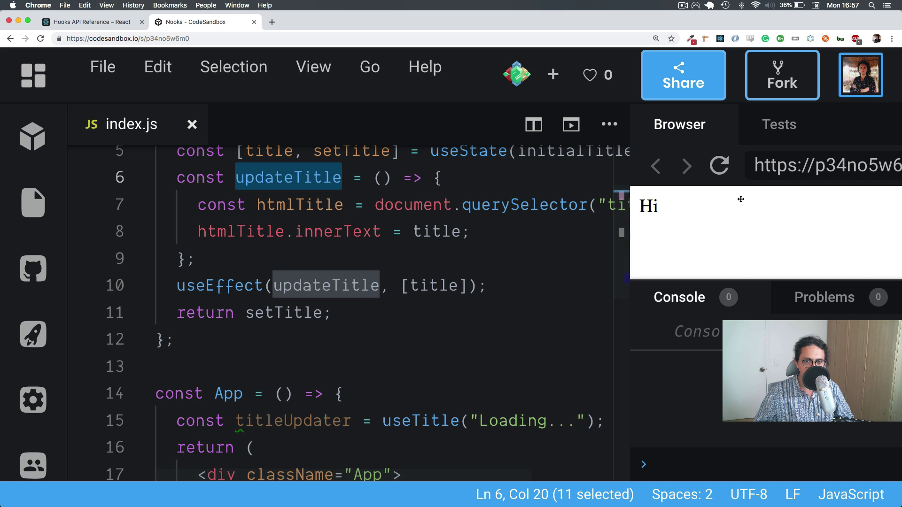
Step: Open the preview address in a new Chrome tab titled 'Loading...', then return to the editor
left_click_drag(629, 189, 581, 180)
double_click(669, 169)
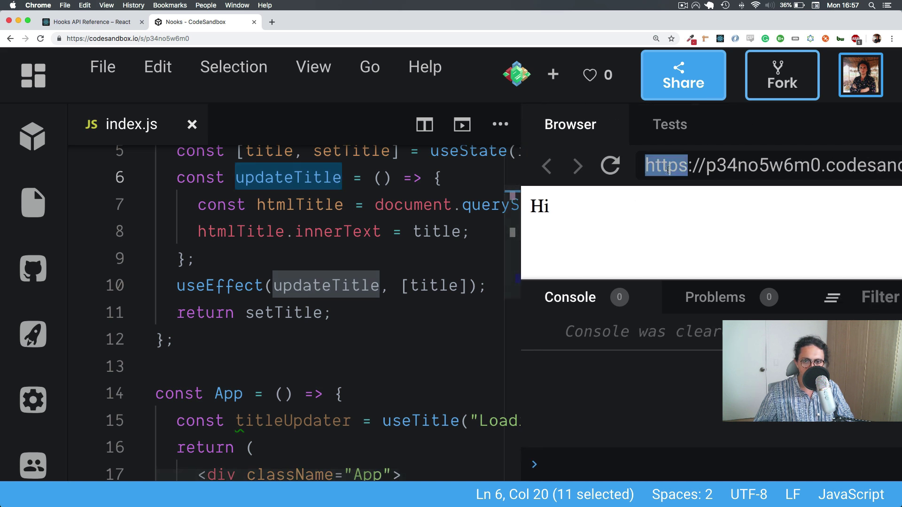
key("super+a")
left_click(272, 22)
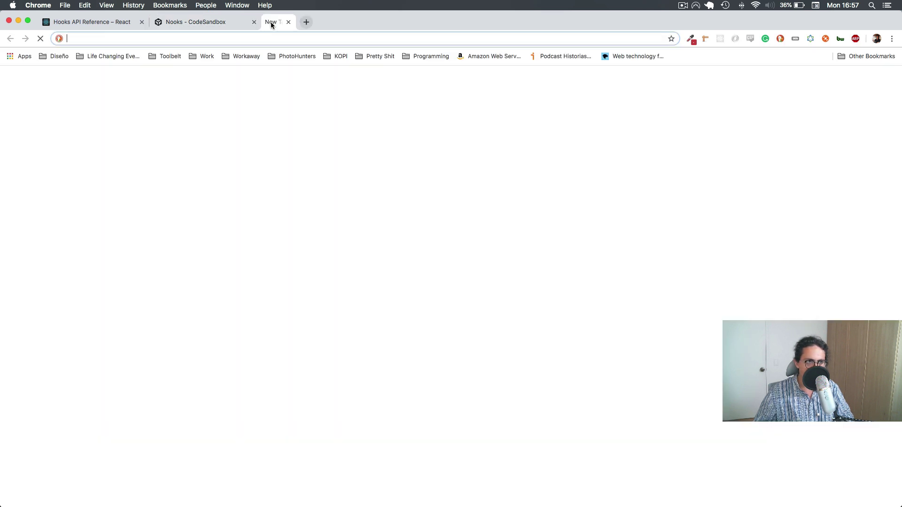
type("https://p34no5w6m0.codesandbox.io/")
key("Return")
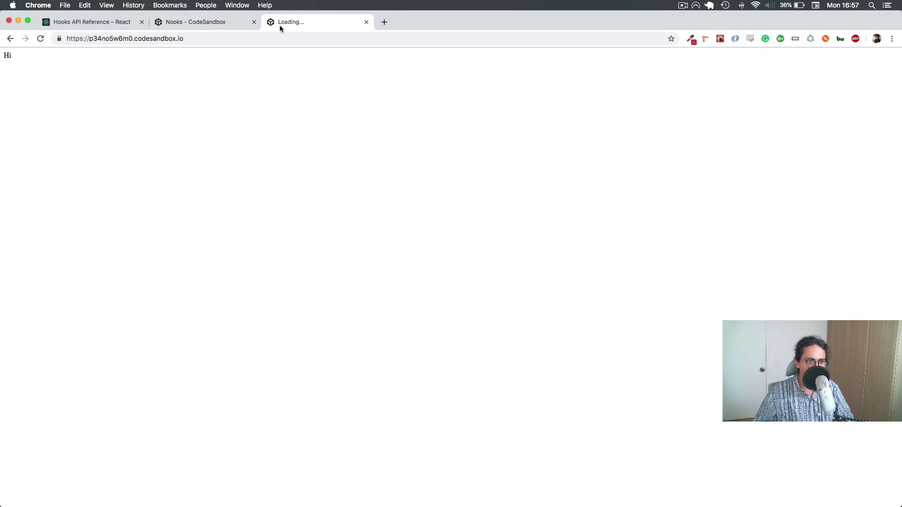
left_click(217, 24)
left_click(338, 258)
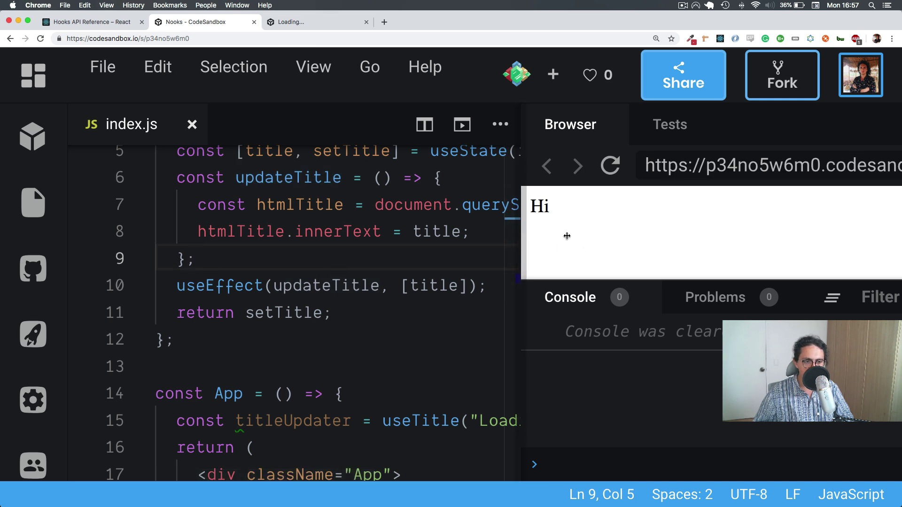
Step: Add setTimeout(() => titleUpdater("Home"), 5000) in App, then check the preview tab
left_click_drag(567, 236, 715, 237)
scroll(466, 264, "down", 3)
left_click(618, 276)
type("'")
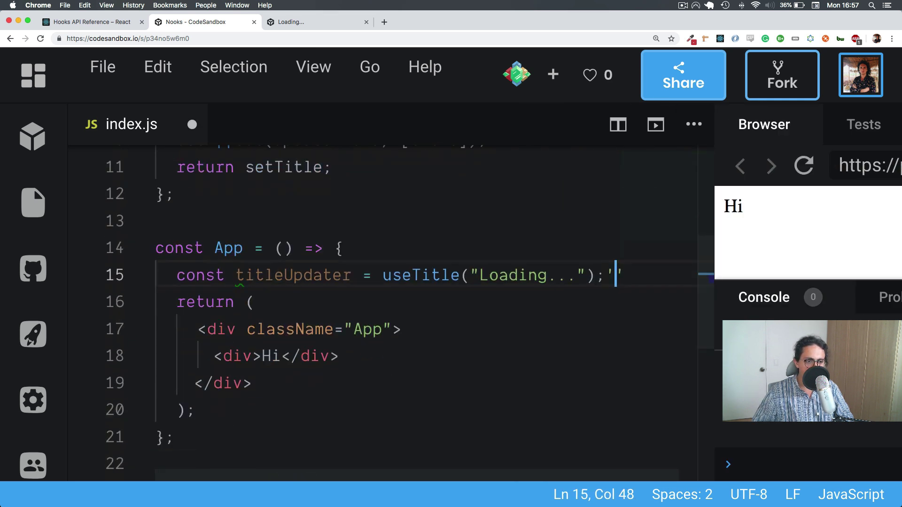
key("BackSpace")
key("Return")
type("setTimeout")
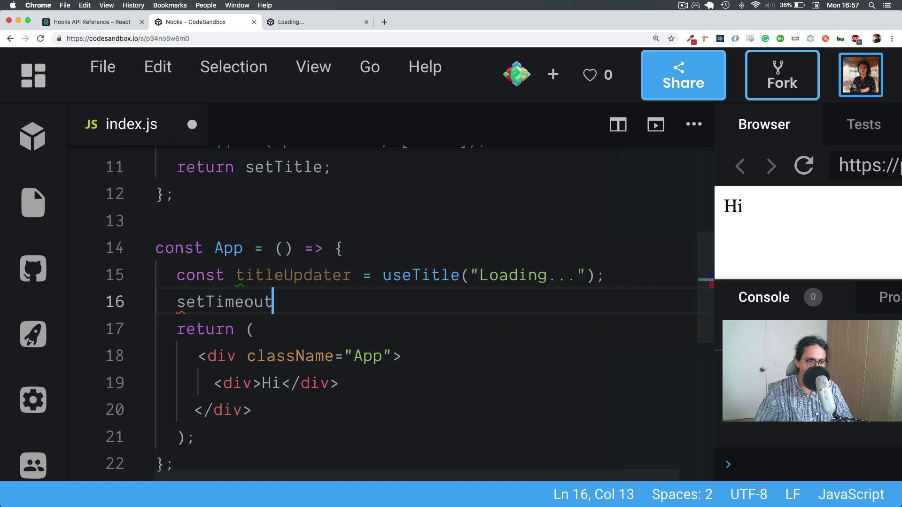
type("(() =")
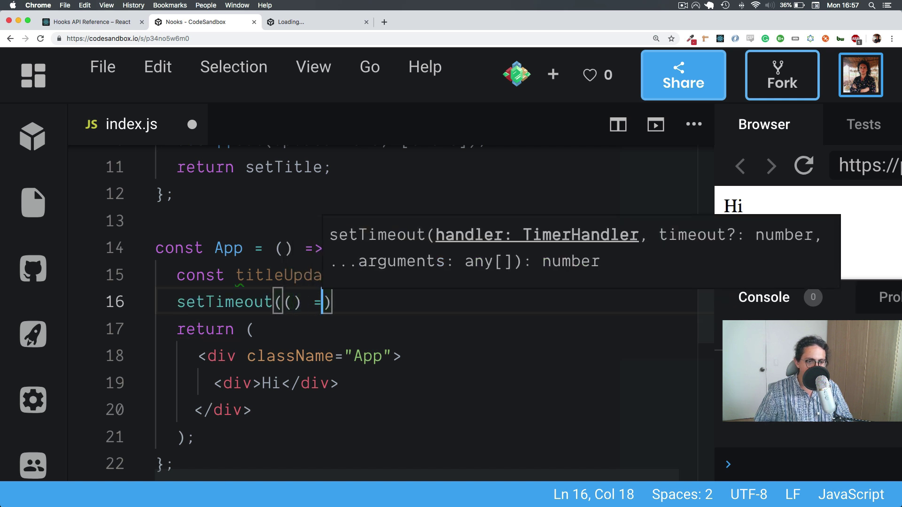
type("> titleUpdater")
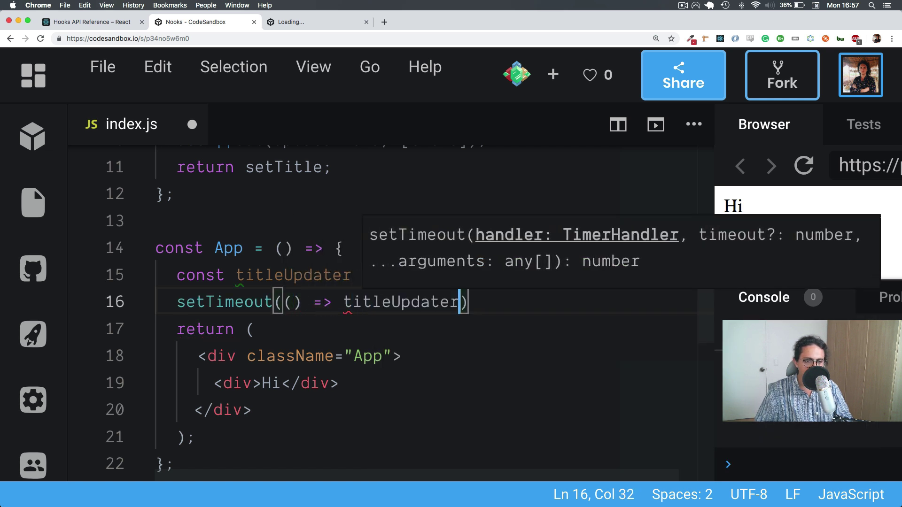
type("(\"")
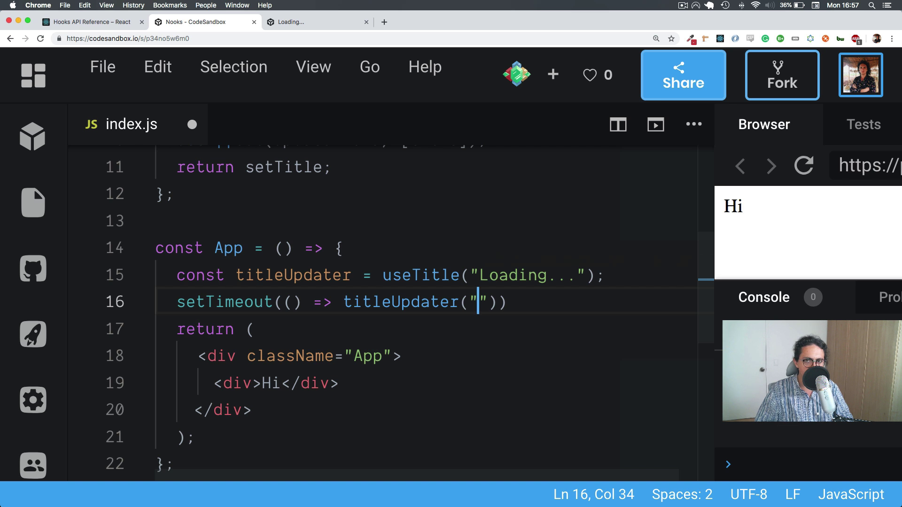
type("Home\")")
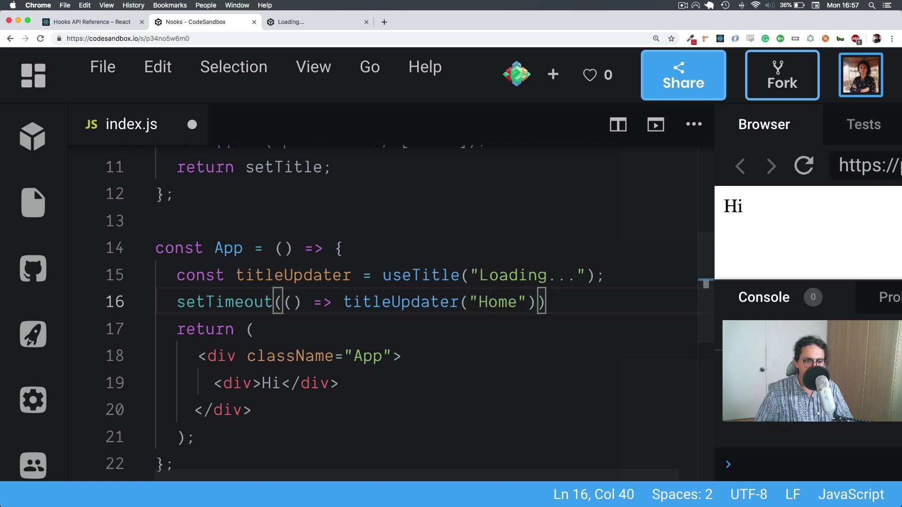
type(", 5000")
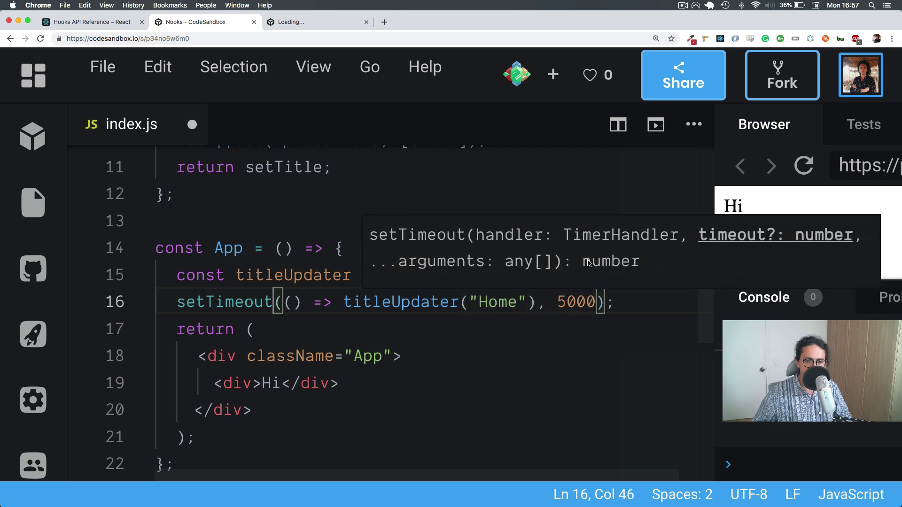
key("super+3")
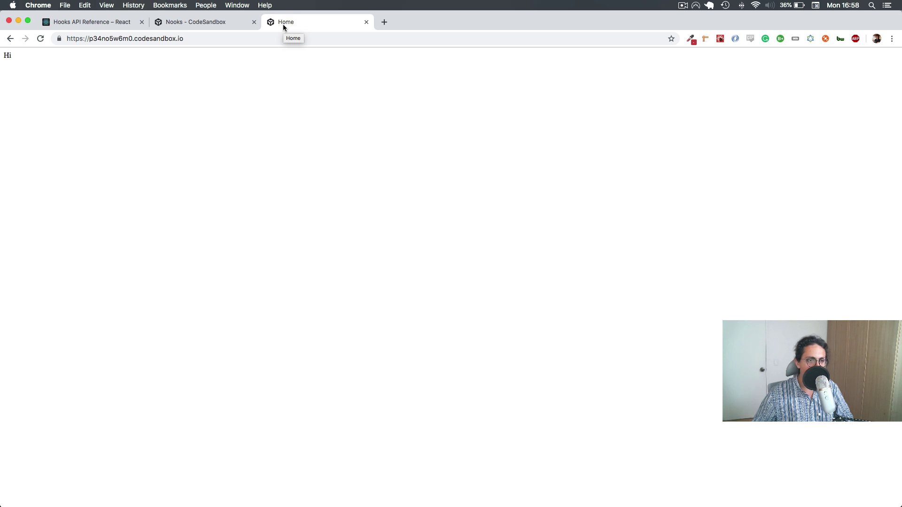
Step: Back in CodeSandbox, delete the setTimeout line from App and save the file
left_click(195, 22)
left_click(438, 357)
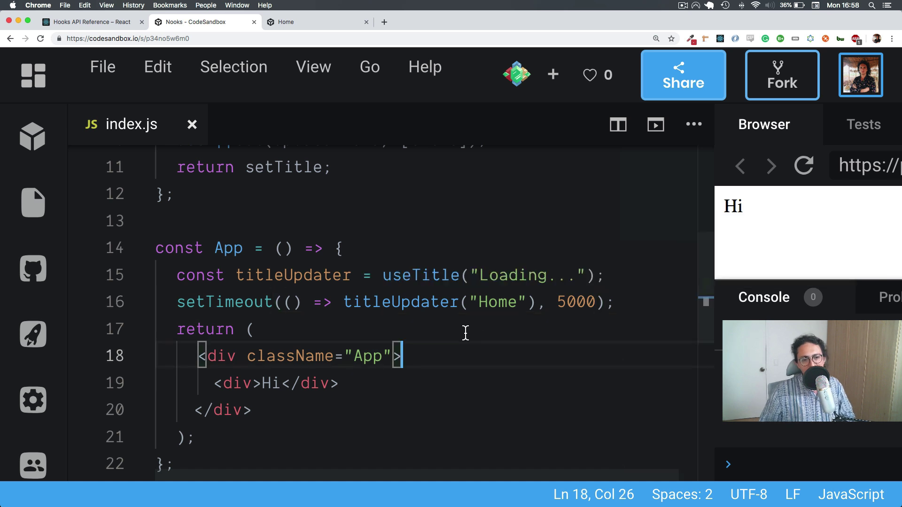
left_click(659, 308)
key("shift+Home")
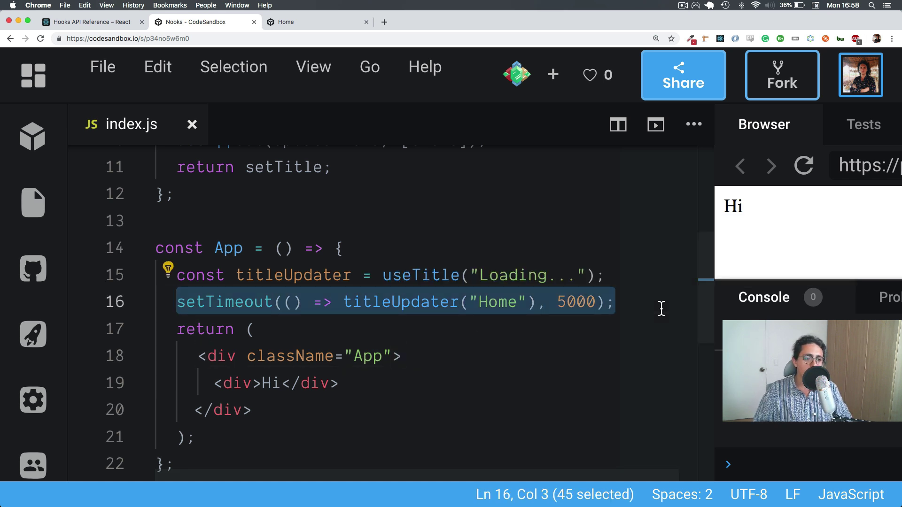
key("BackSpace")
key("BackSpace")
key("BackSpace")
key("ctrl+s")
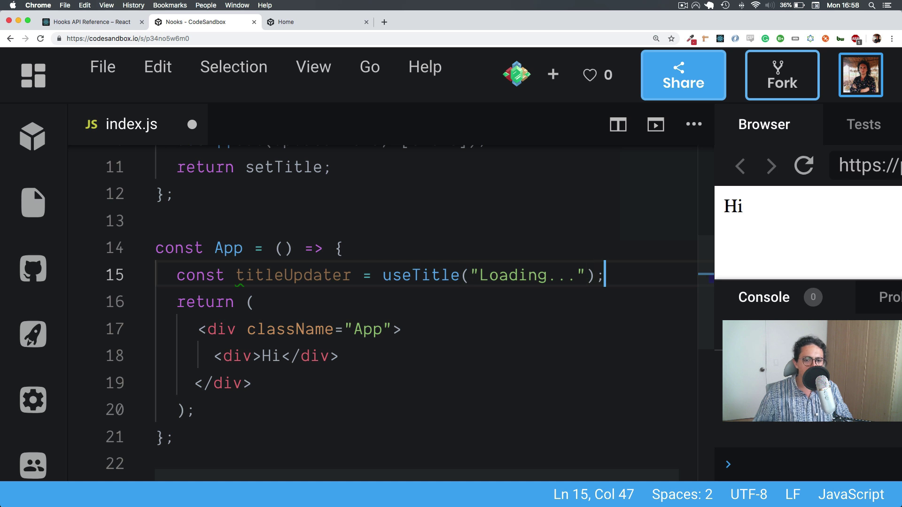
scroll(661, 257, "up", 2)
scroll(659, 265, "up", 1)
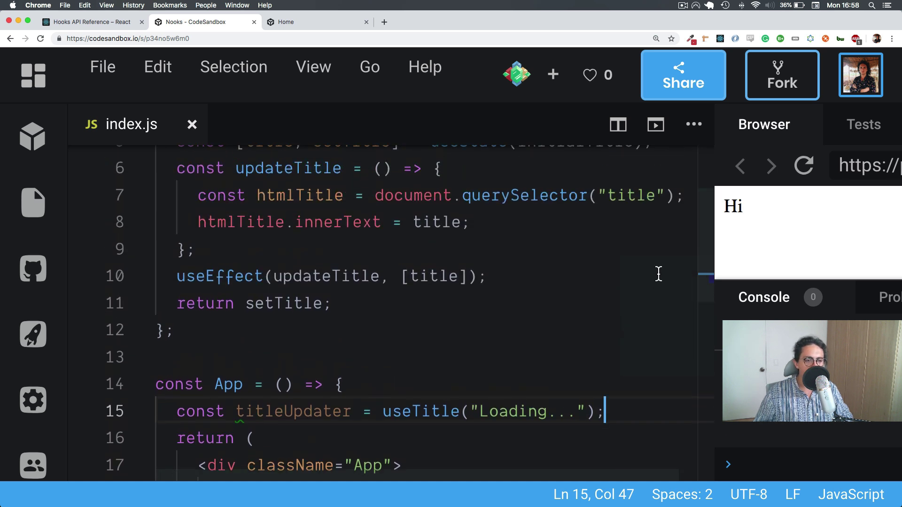
scroll(658, 274, "up", 2)
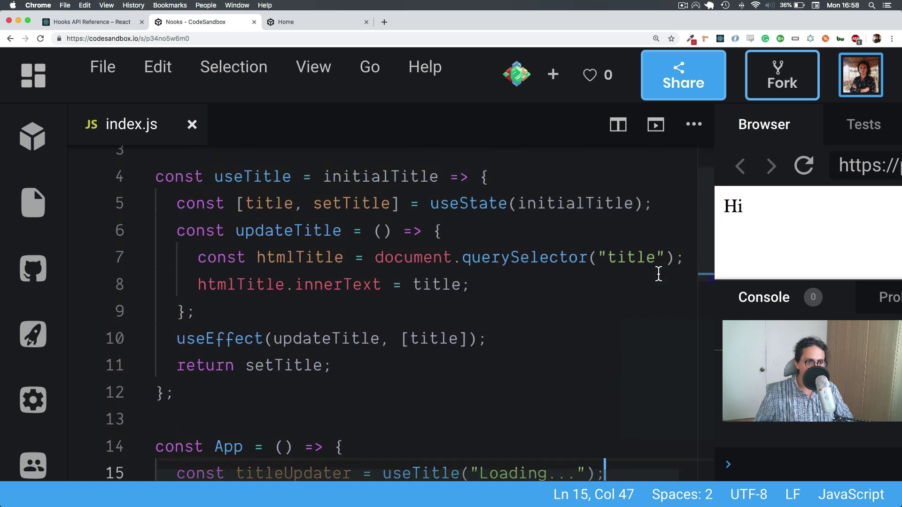
scroll(658, 274, "down", 1)
scroll(656, 274, "down", 1)
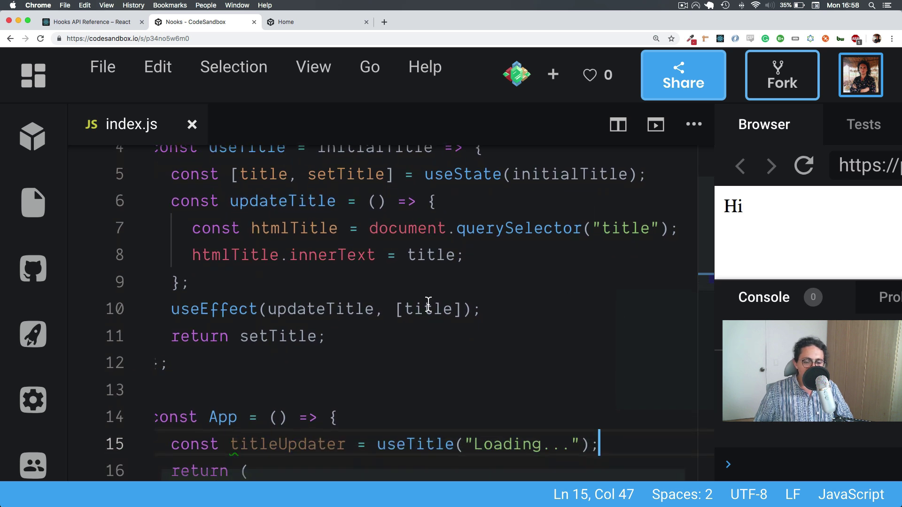
left_click_drag(404, 315, 455, 310)
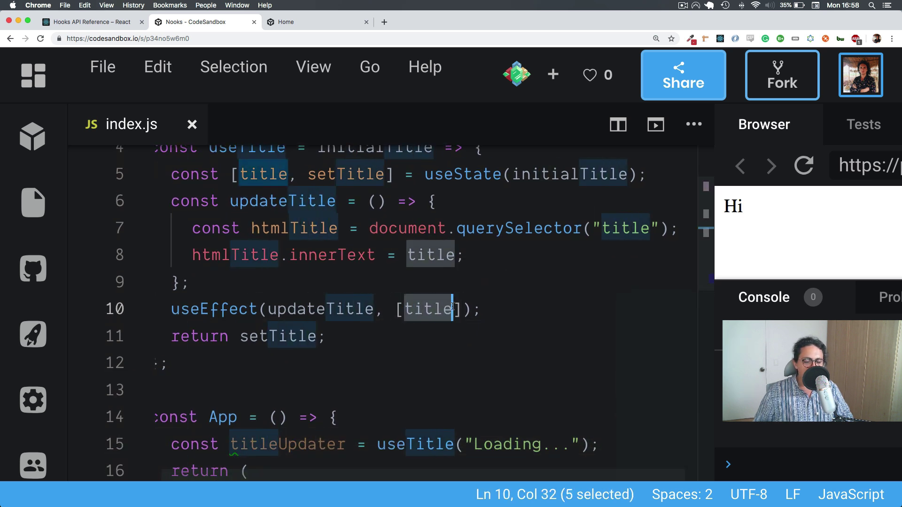
left_click(455, 310)
double_click(296, 337)
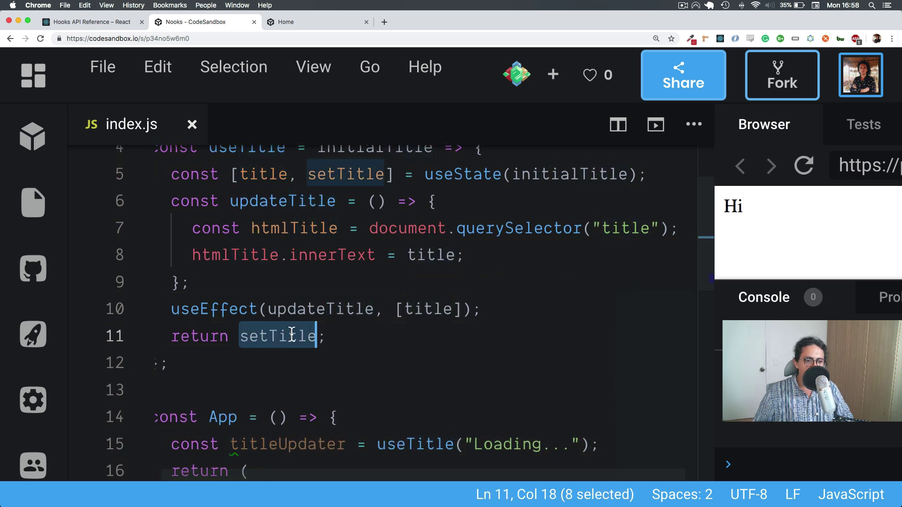
scroll(289, 342, "down", 2)
scroll(290, 341, "down", 2)
double_click(287, 293)
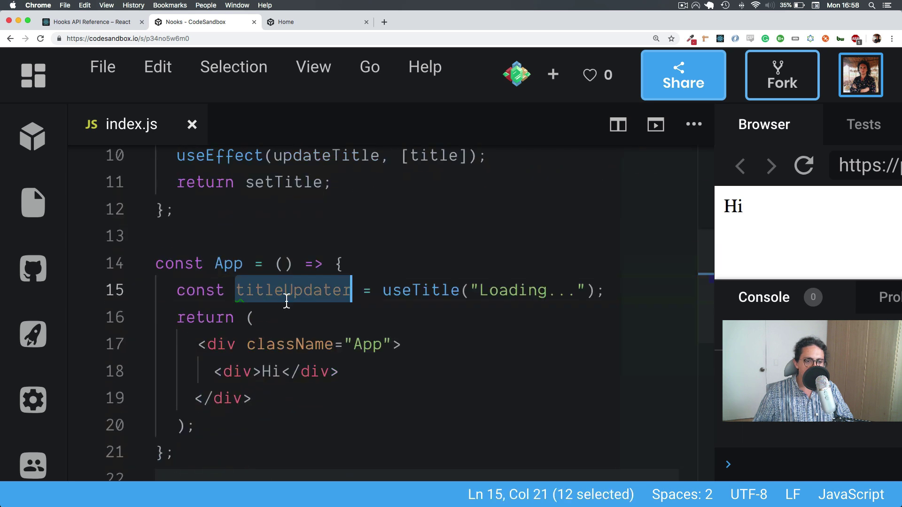
scroll(302, 268, "up", 2)
double_click(277, 250)
left_click(276, 358)
double_click(276, 357)
scroll(277, 352, "up", 1)
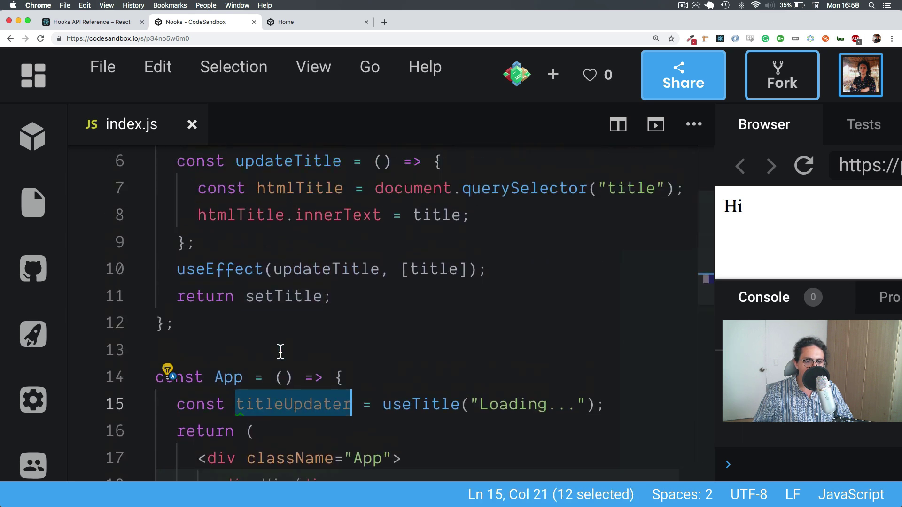
scroll(278, 349, "up", 2)
scroll(267, 325, "up", 2)
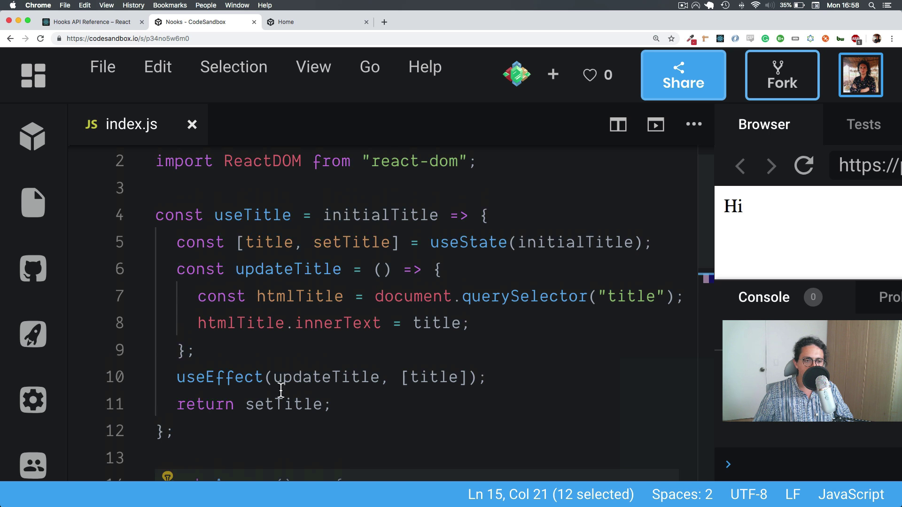
double_click(418, 379)
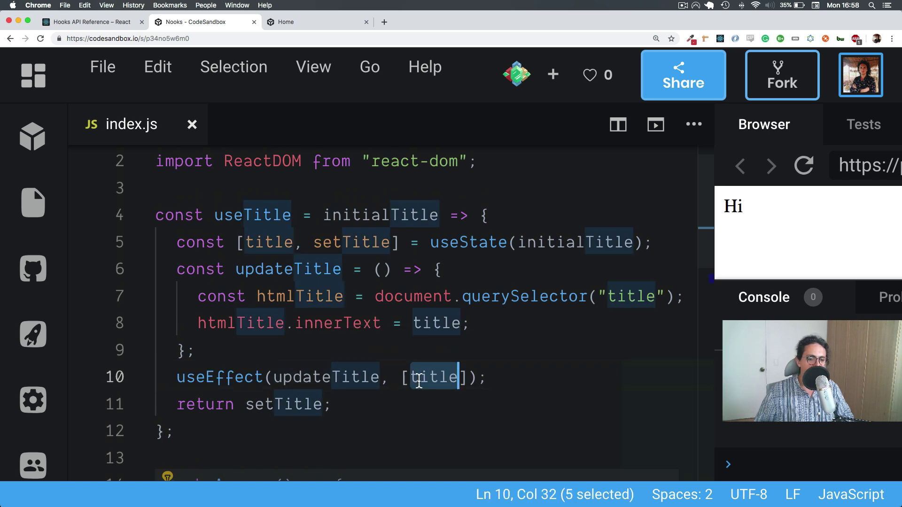
scroll(416, 377, "down", 1)
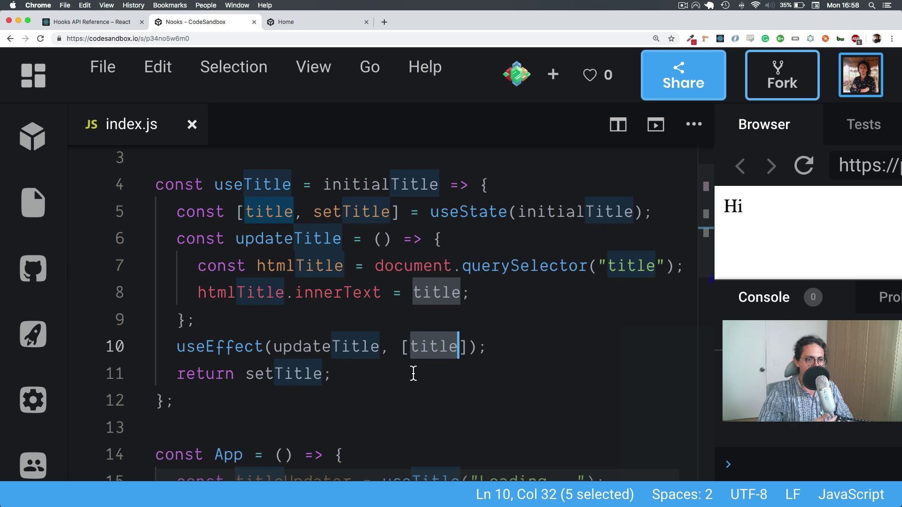
left_click(344, 368)
double_click(329, 355)
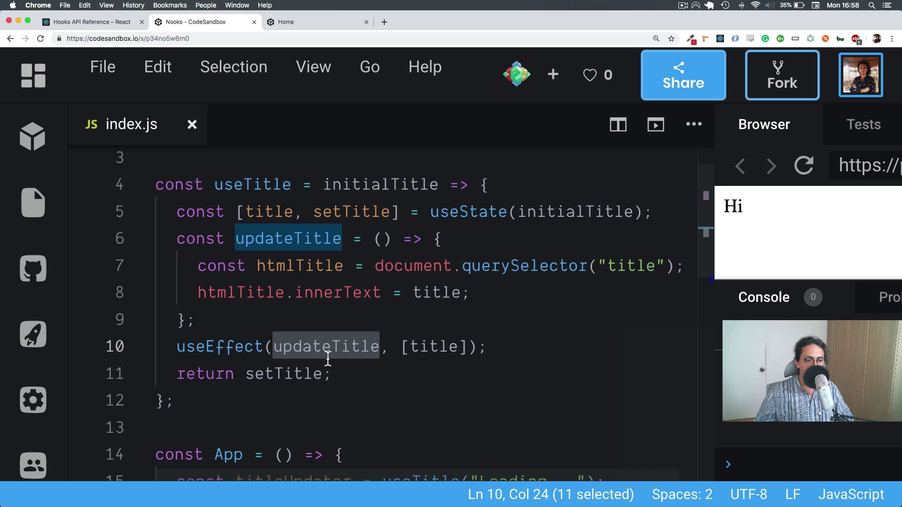
double_click(441, 344)
mouse_move(433, 345)
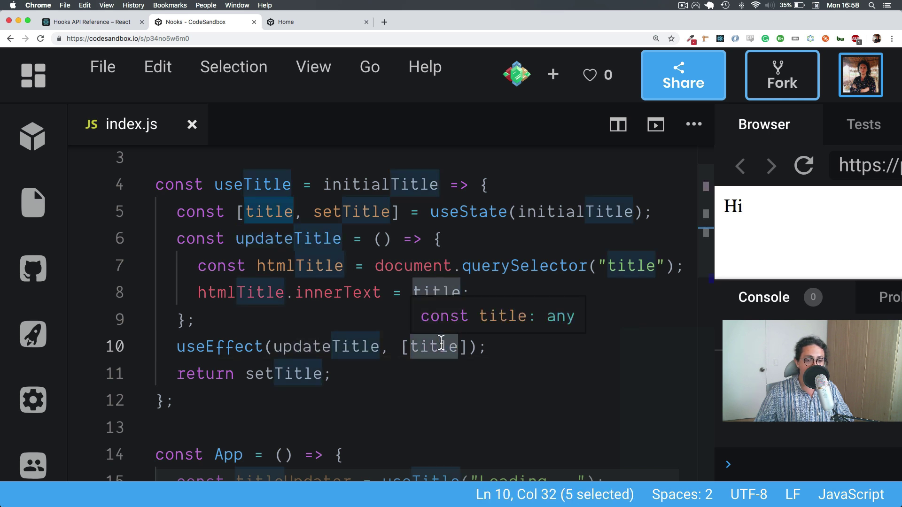
left_click(359, 323)
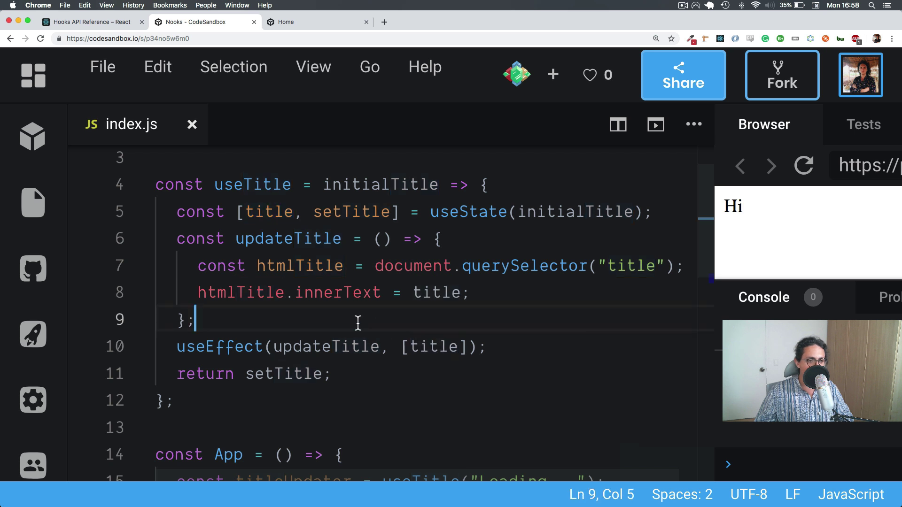